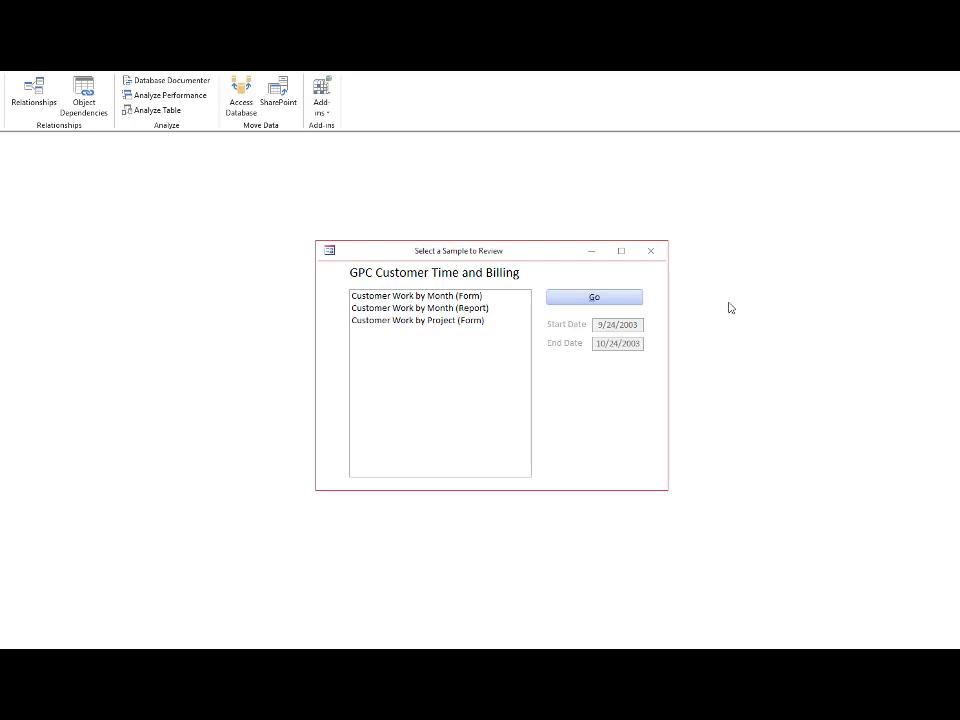
# Select the Customer Work by Month (Report) sample and set its date range from 10/1/2018 to 10/31/2018
pyautogui.click(414, 309)
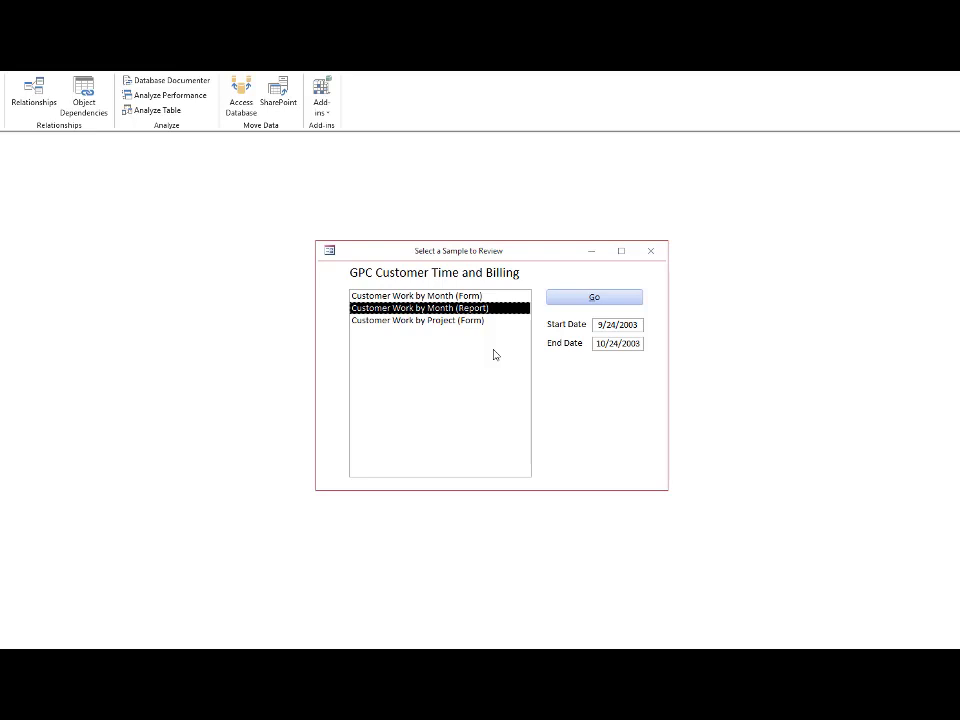
pyautogui.moveTo(642, 324); pyautogui.dragTo(597, 325)
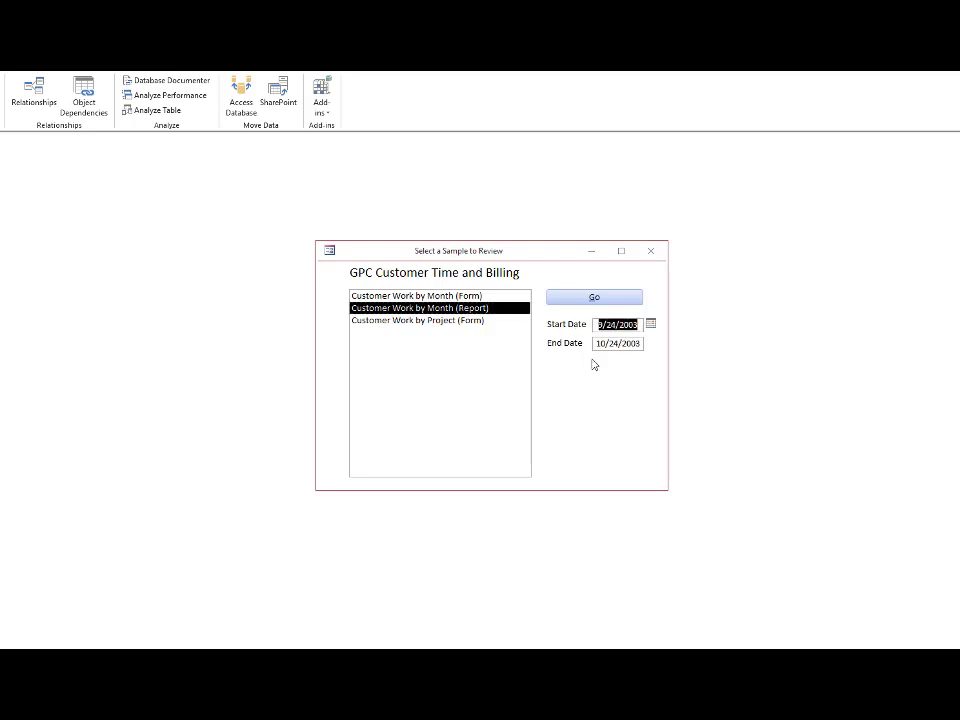
pyautogui.write('10/1/2018')
pyautogui.click(640, 343)
pyautogui.moveTo(642, 343); pyautogui.dragTo(595, 345)
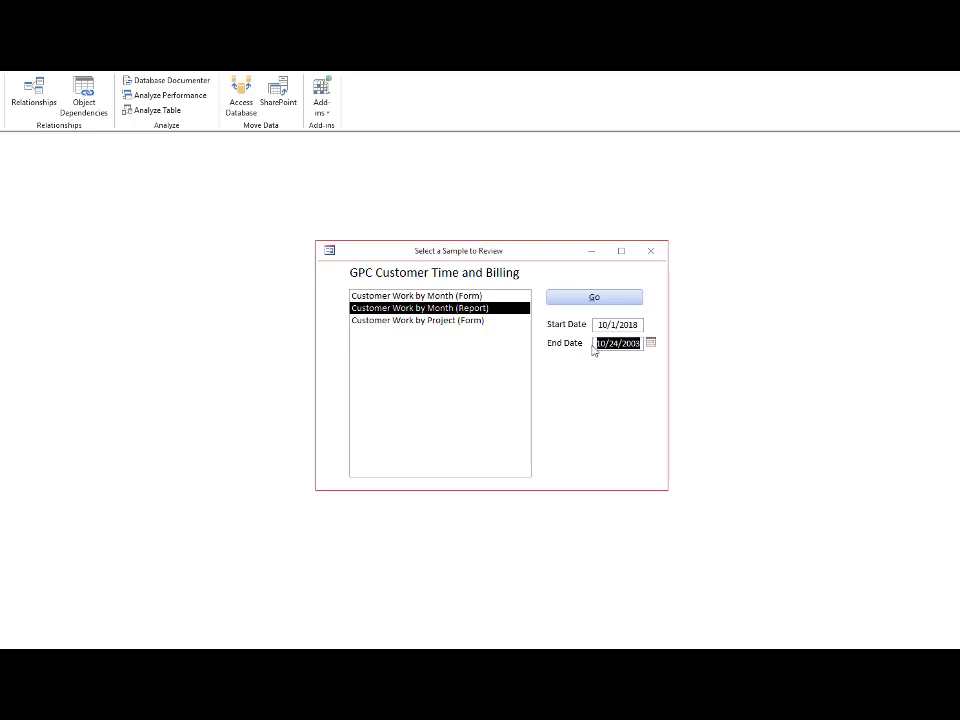
pyautogui.write('10/31/2018')
pyautogui.click(638, 325)
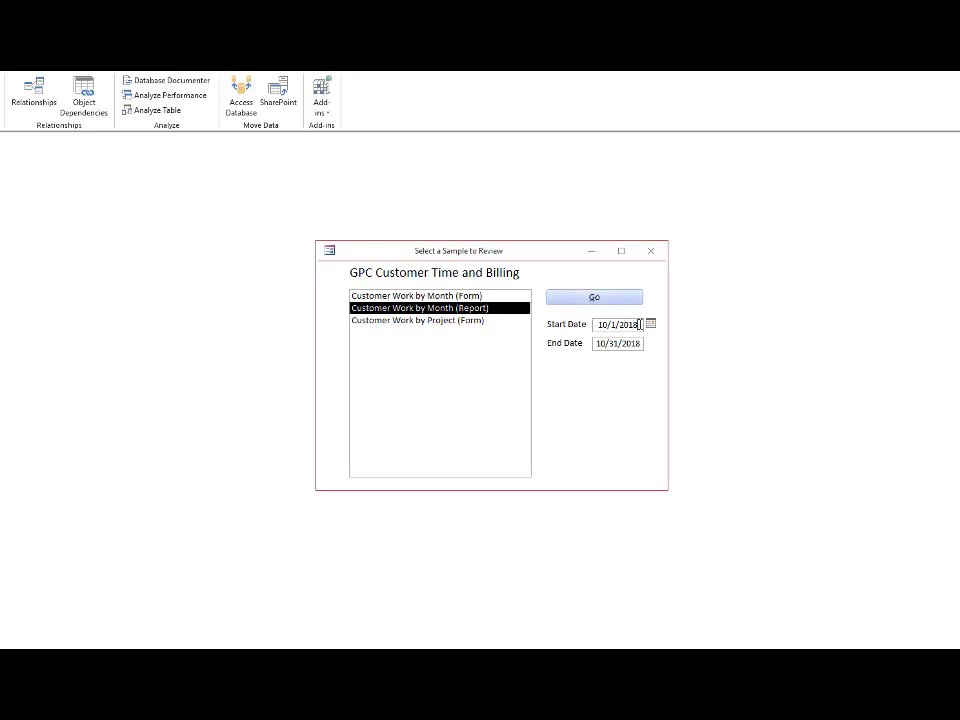
# Run the selected report and enlarge its preview window
pyautogui.click(594, 298)
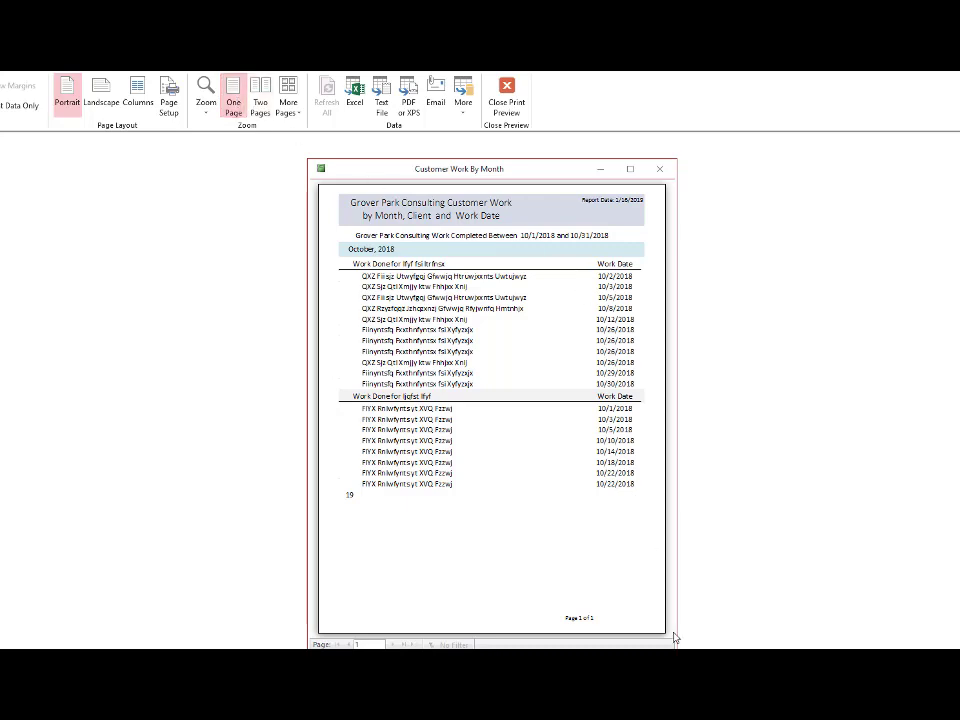
pyautogui.moveTo(675, 647); pyautogui.dragTo(690, 638)
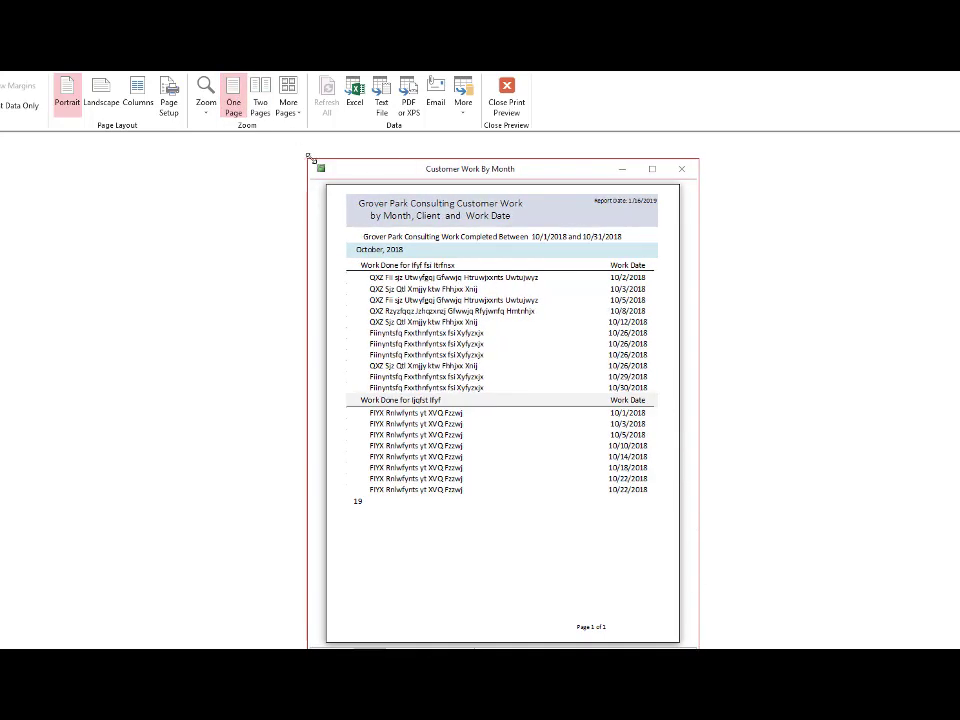
pyautogui.moveTo(313, 156); pyautogui.dragTo(284, 133)
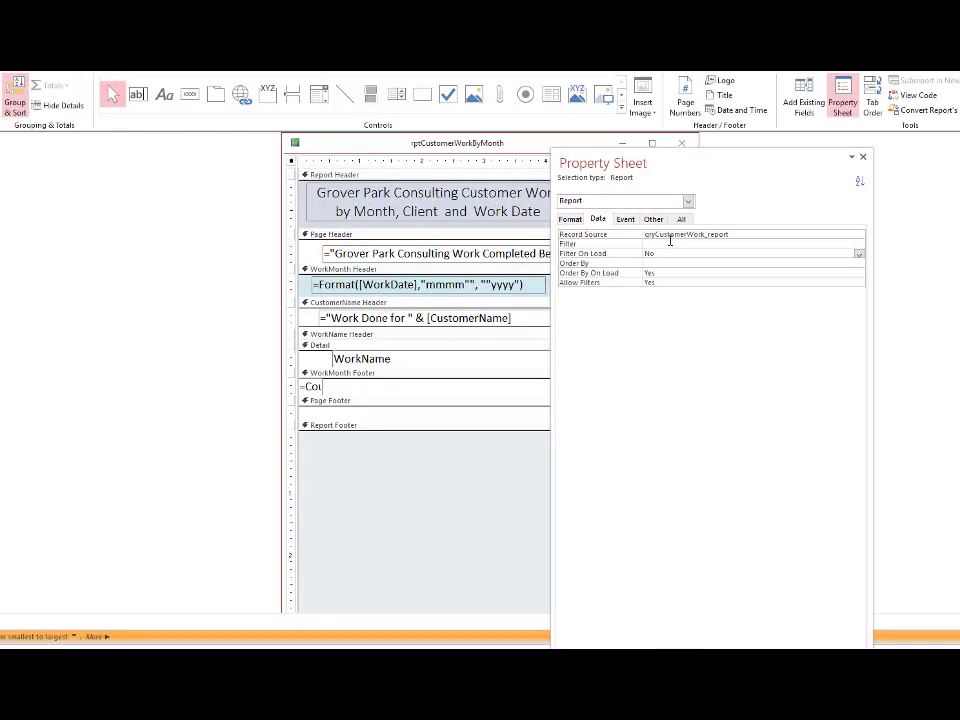
# Open the report's record source query in the Query Builder and widen WorkDate to examine the TempVarsDate function in its criteria
pyautogui.click(783, 235)
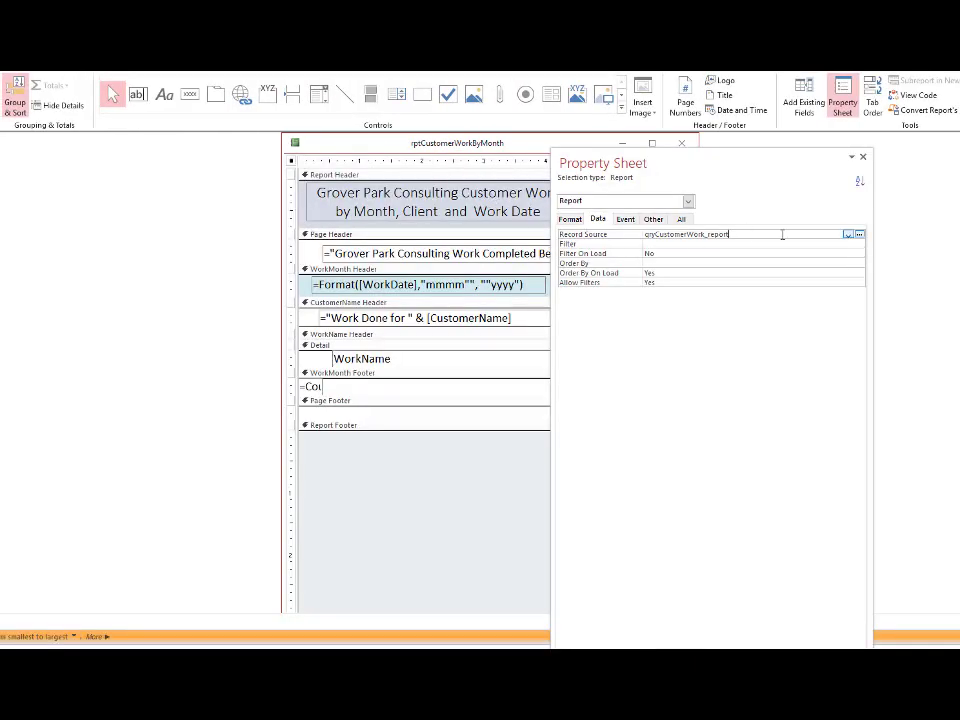
pyautogui.click(859, 234)
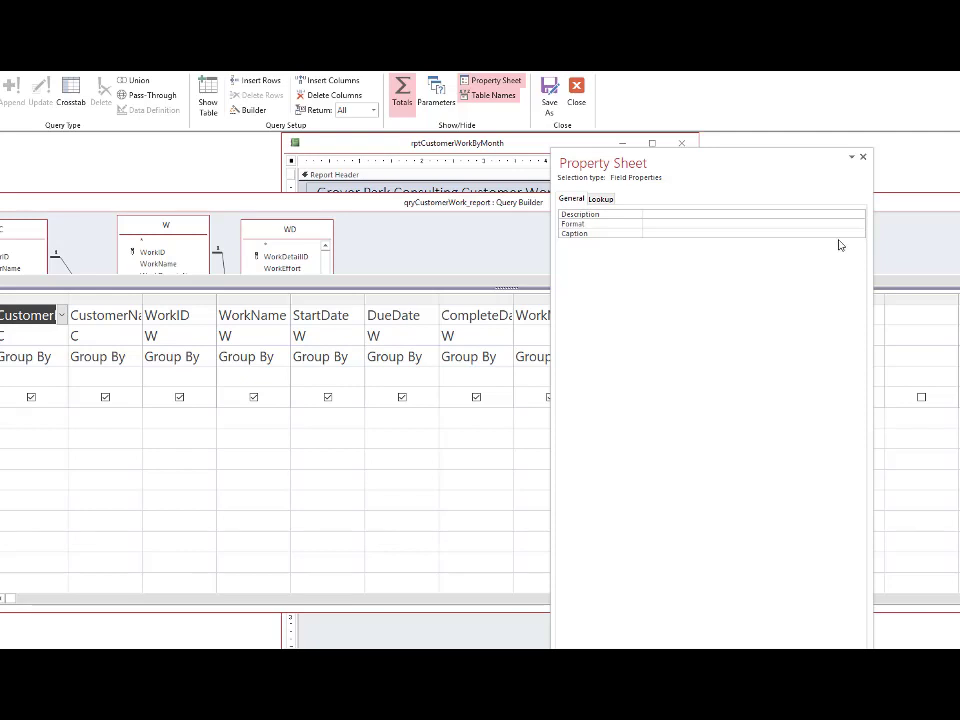
pyautogui.click(862, 157)
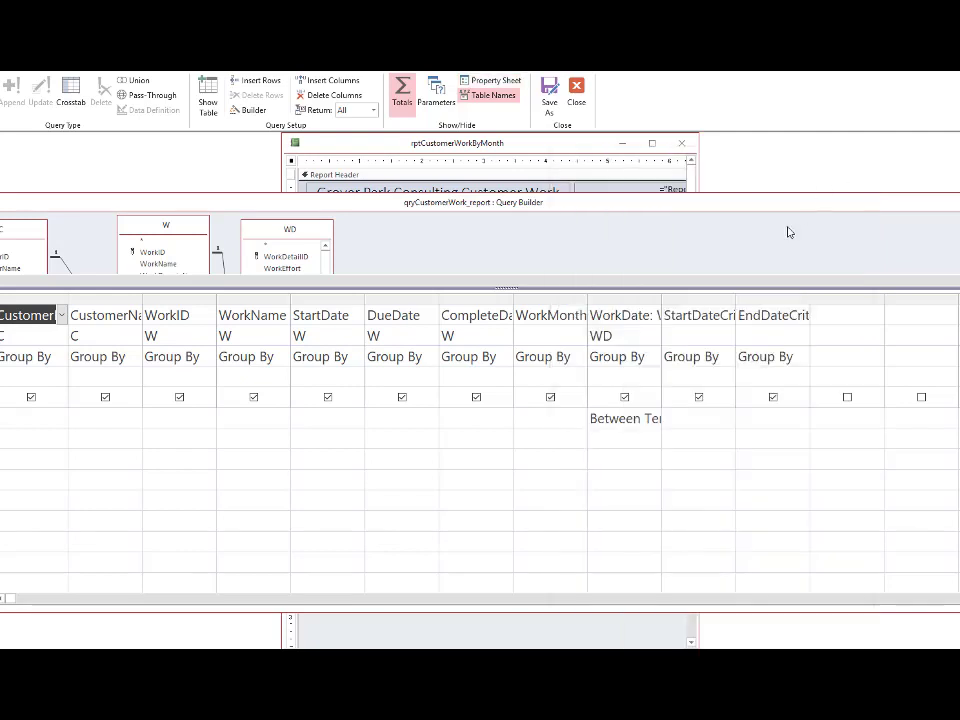
pyautogui.doubleClick(662, 298)
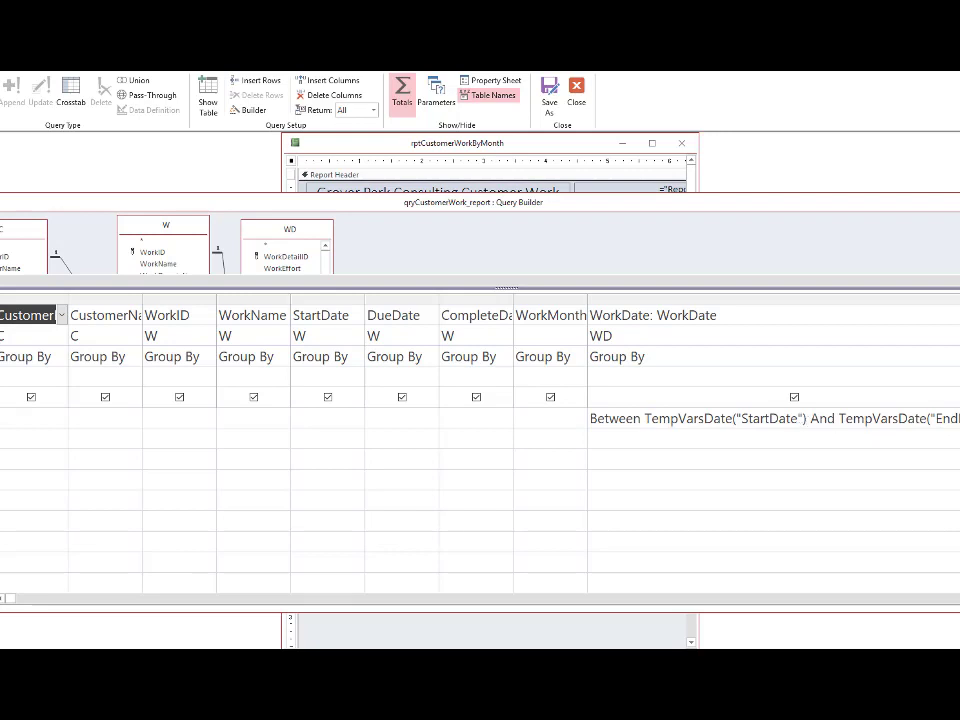
pyautogui.moveTo(645, 420); pyautogui.dragTo(733, 420)
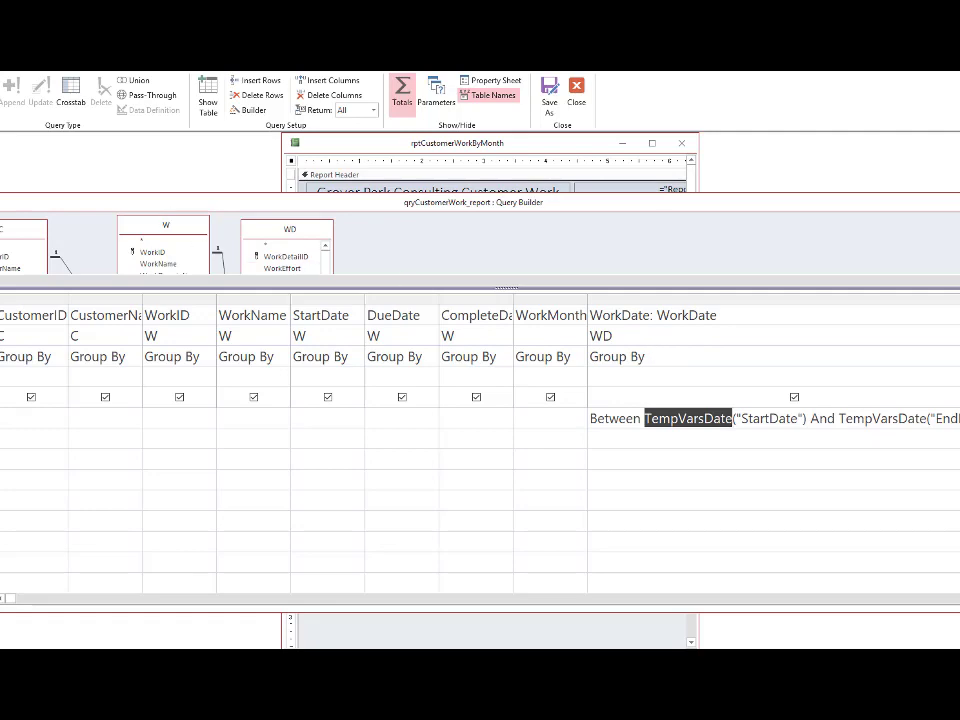
# Show the query results, filter them to WorkID 1399, and examine the WorkDate values of the three 10/26/2018 records
pyautogui.hotkey('ctrl', '.')
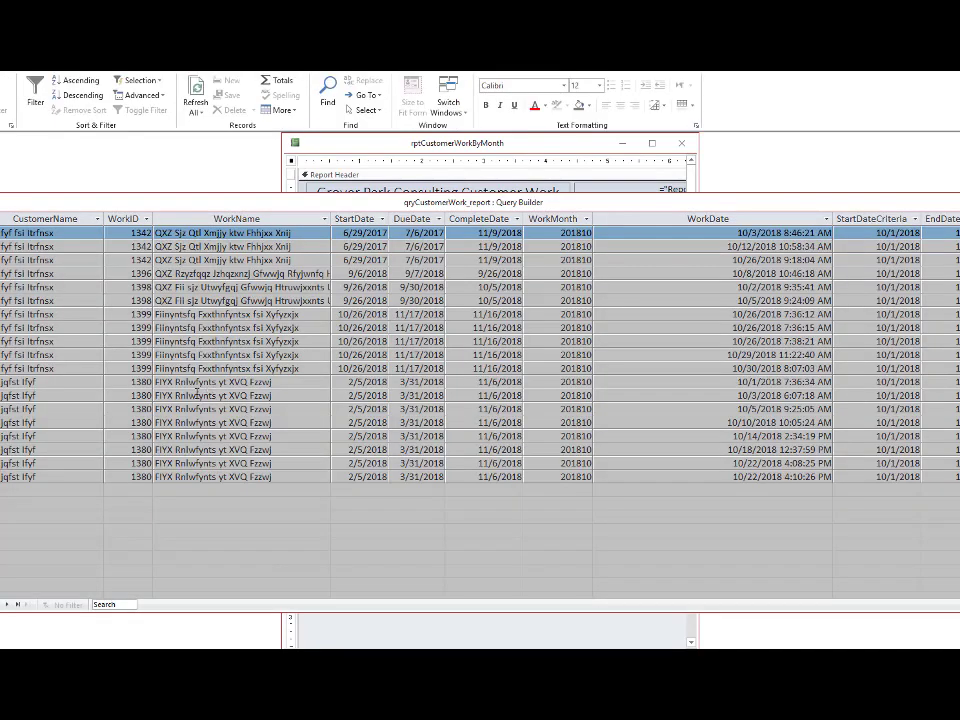
pyautogui.click(119, 314)
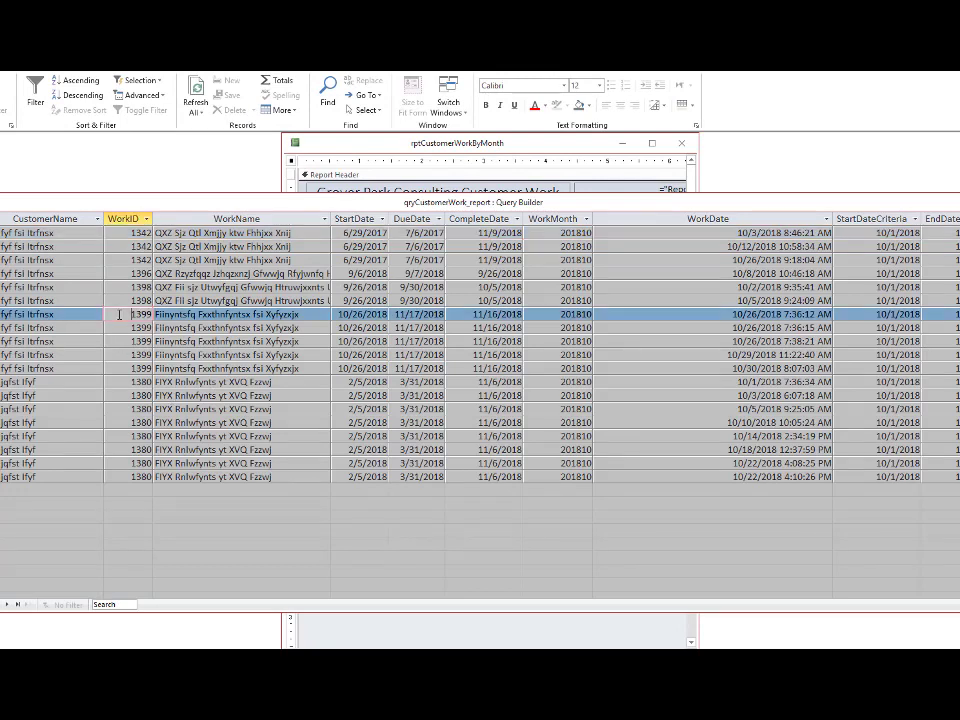
pyautogui.click(137, 84)
pyautogui.click(133, 96)
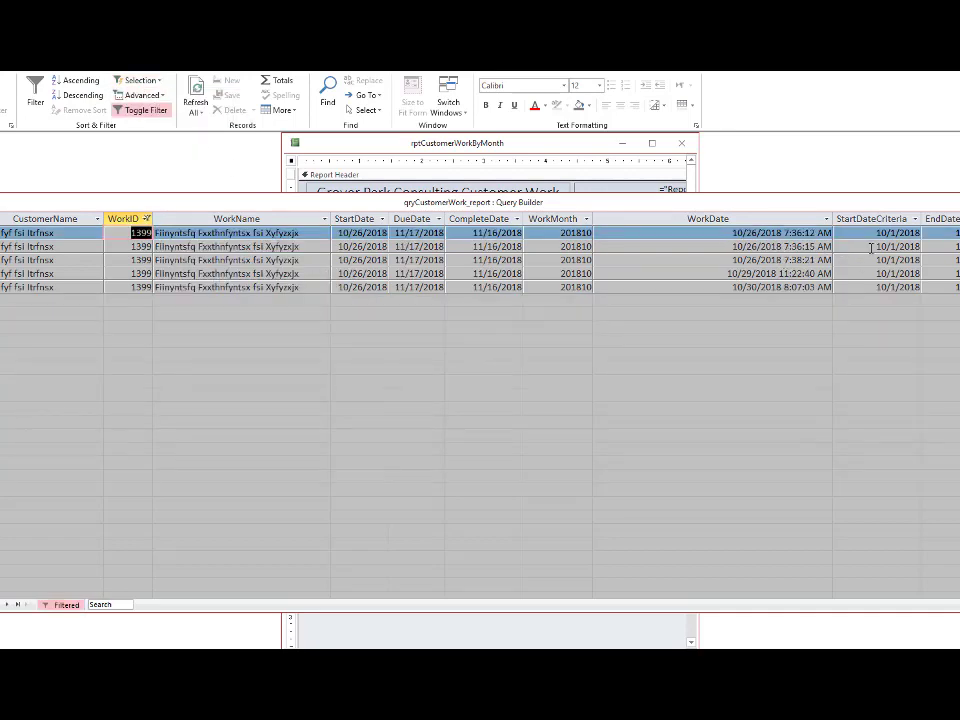
pyautogui.click(785, 232)
pyautogui.click(785, 246)
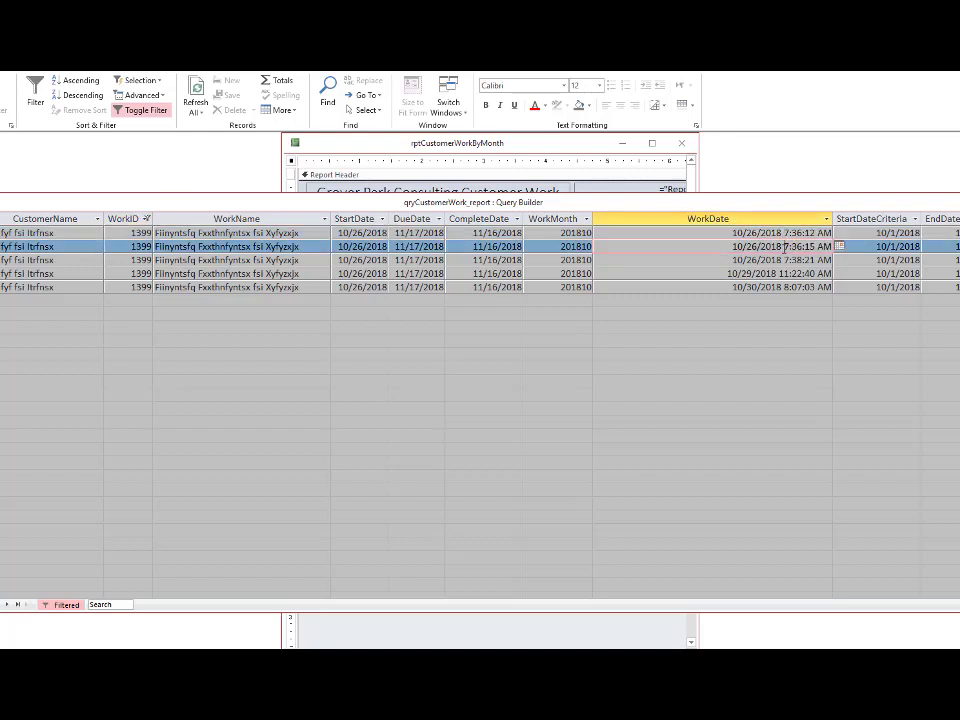
pyautogui.click(785, 259)
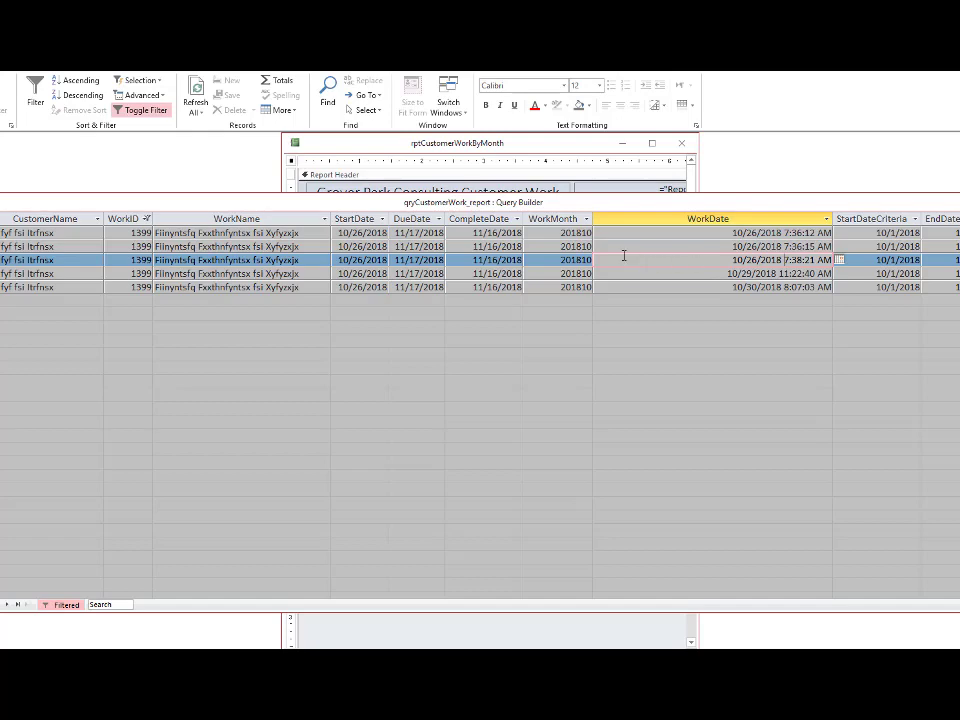
# Remove the WorkID filter and examine the time portion of the two 10/22/2018 WorkDate values
pyautogui.click(142, 112)
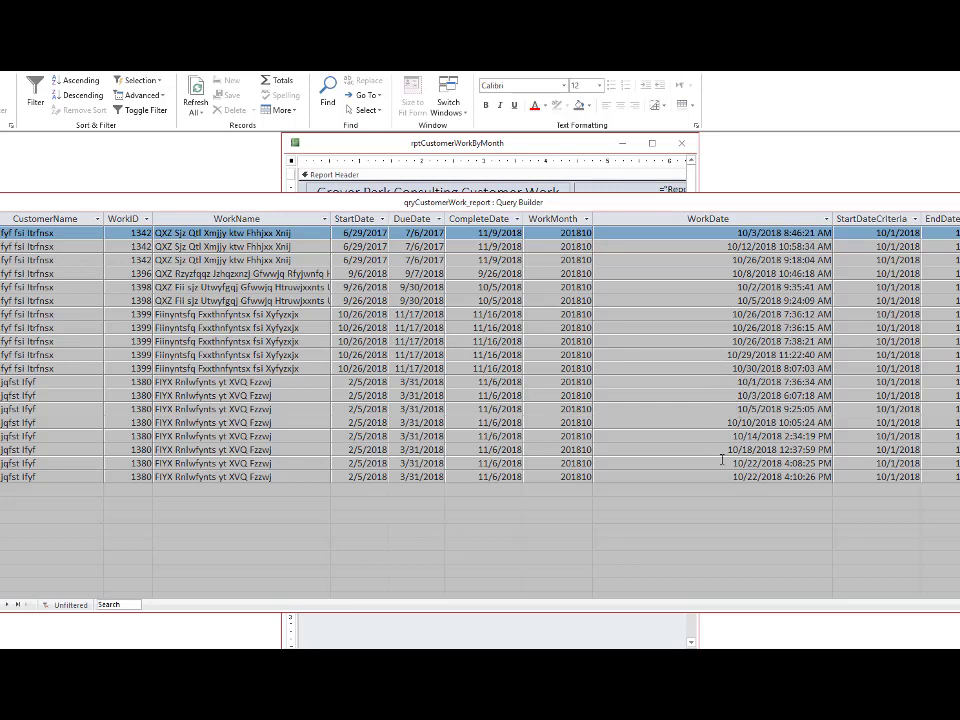
pyautogui.click(784, 463)
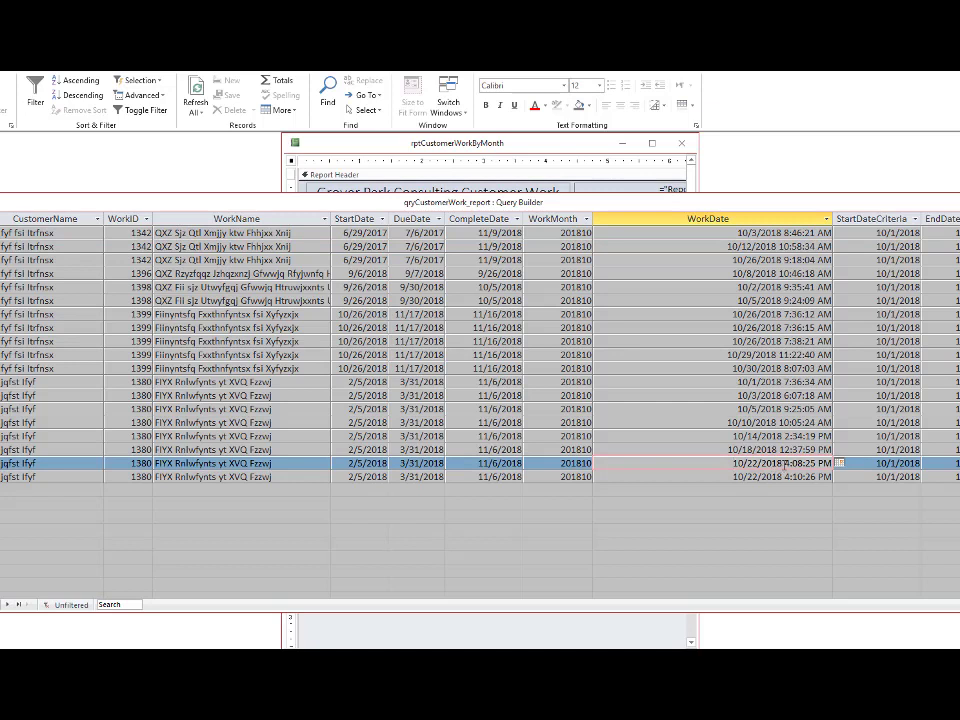
pyautogui.moveTo(786, 464); pyautogui.dragTo(831, 464)
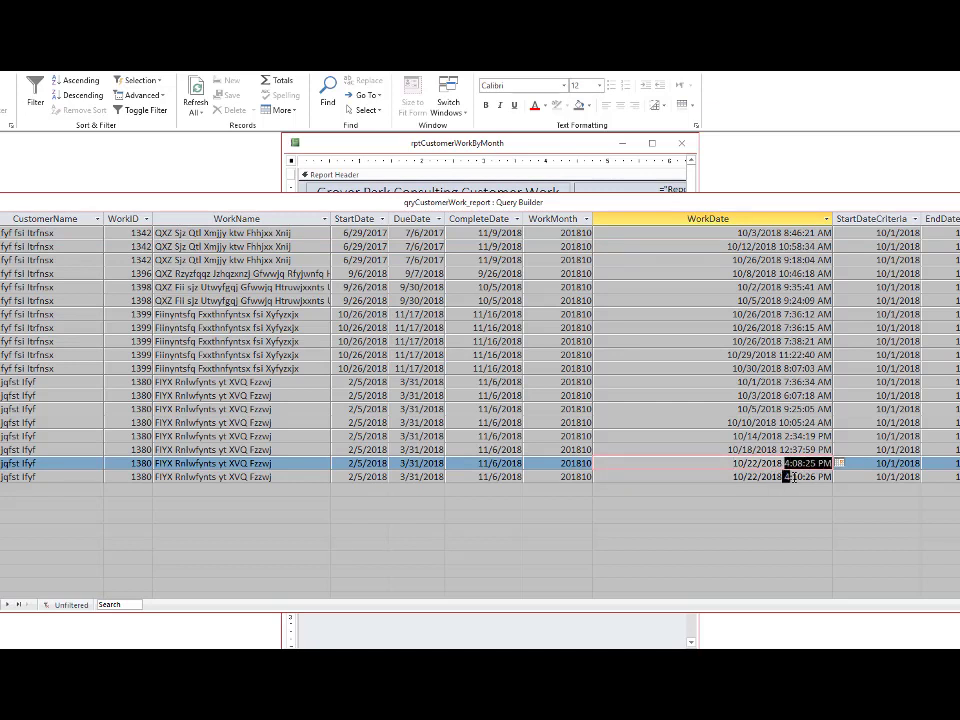
pyautogui.moveTo(790, 477); pyautogui.dragTo(834, 479)
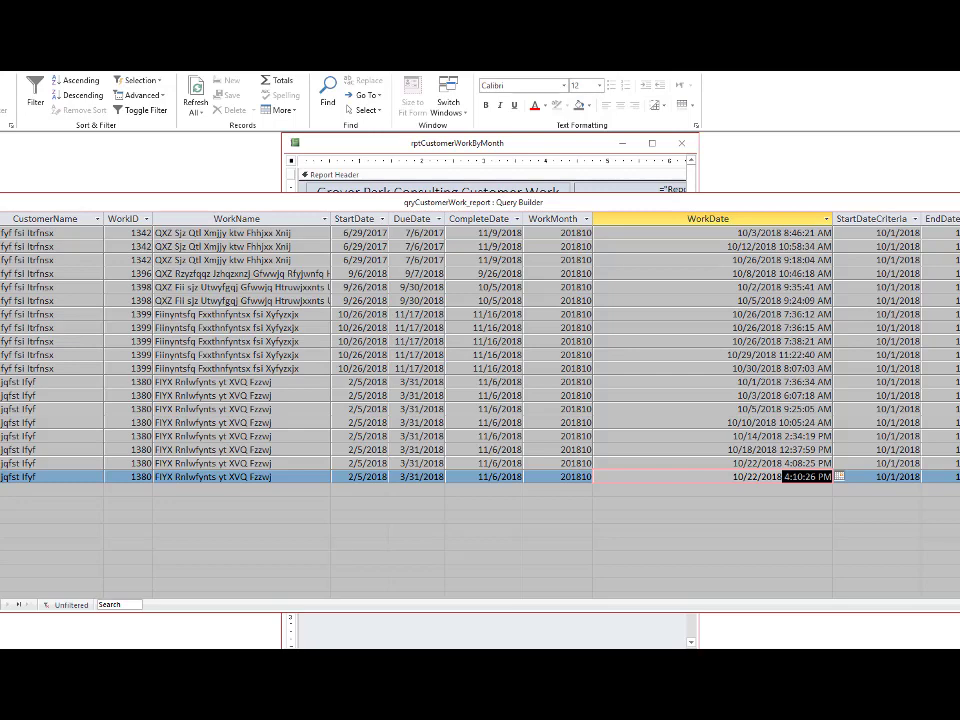
# Close the Query Builder without saving and set the report's Record Source to qryCustomerWork_report_V2
pyautogui.hotkey('ctrl', 'w')
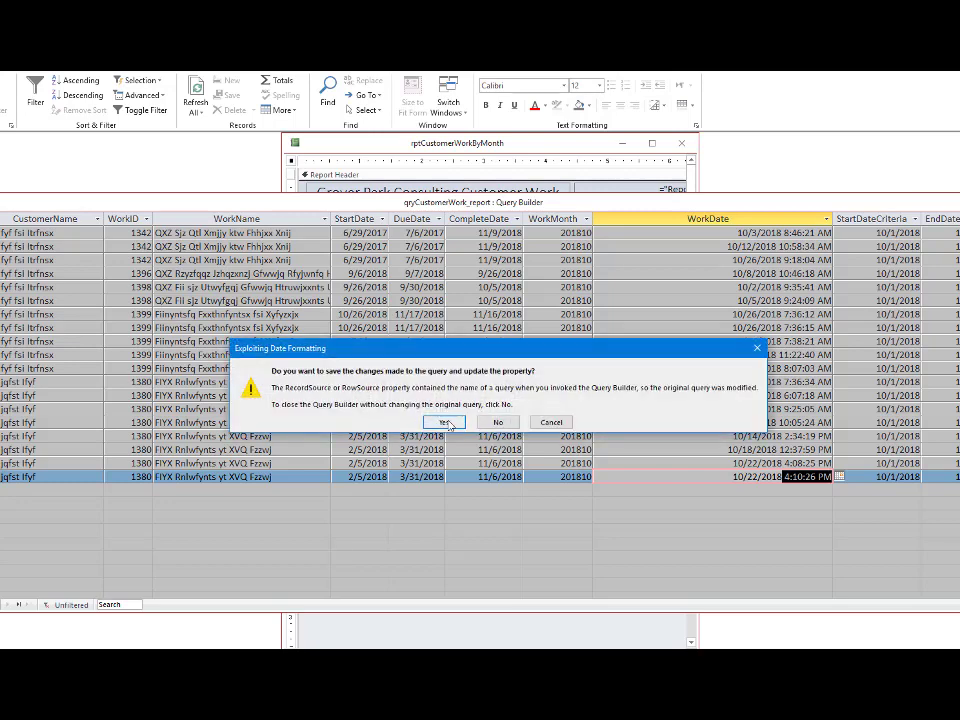
pyautogui.click(497, 422)
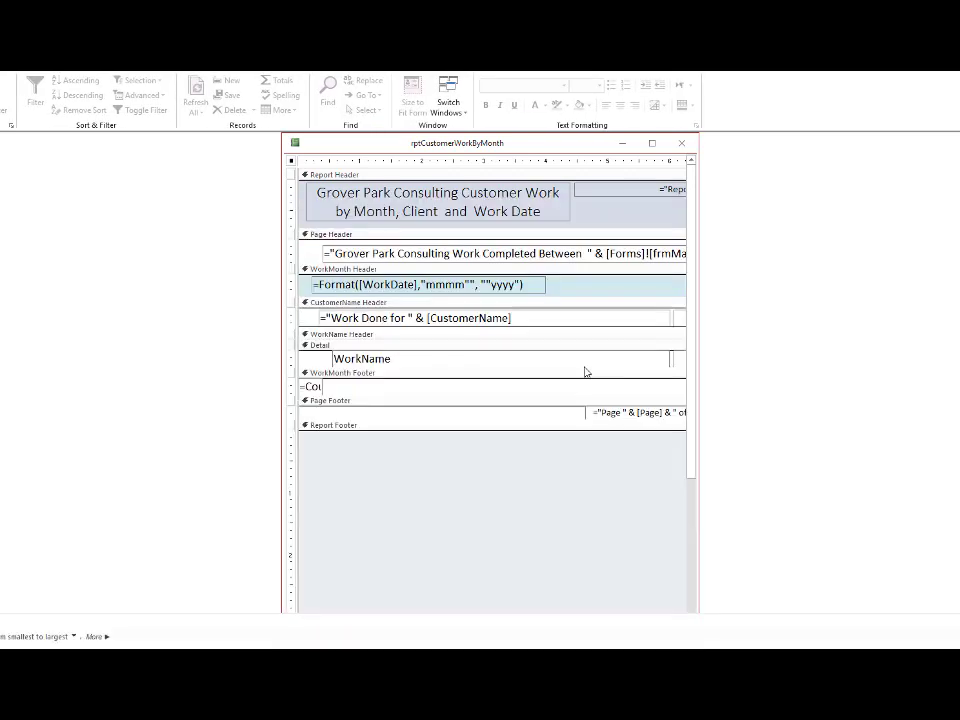
pyautogui.click(190, 74)
pyautogui.click(842, 100)
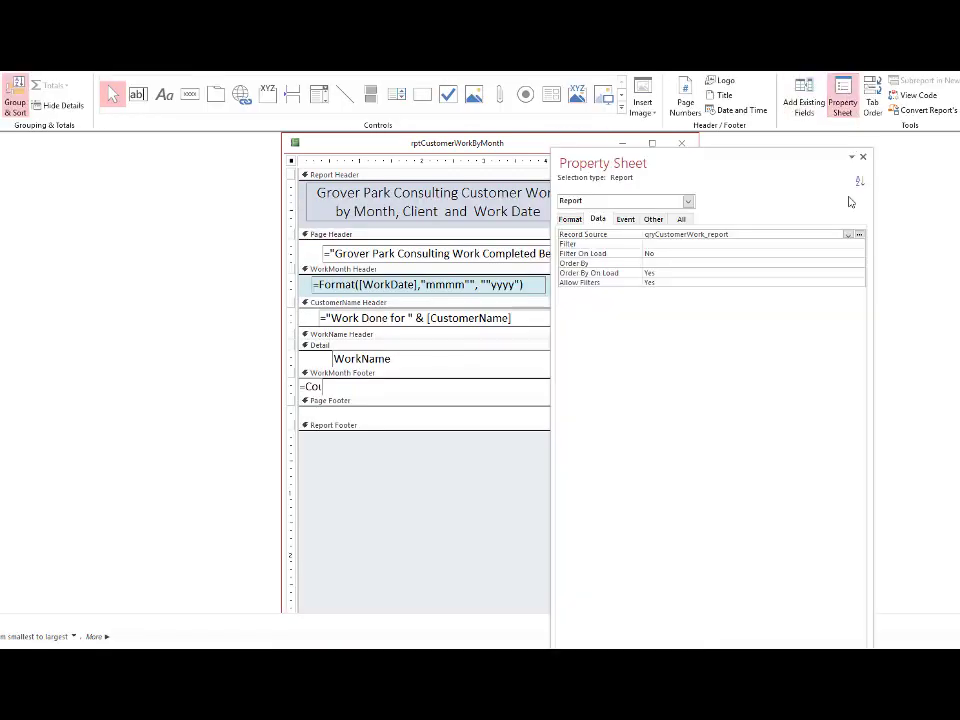
pyautogui.click(848, 235)
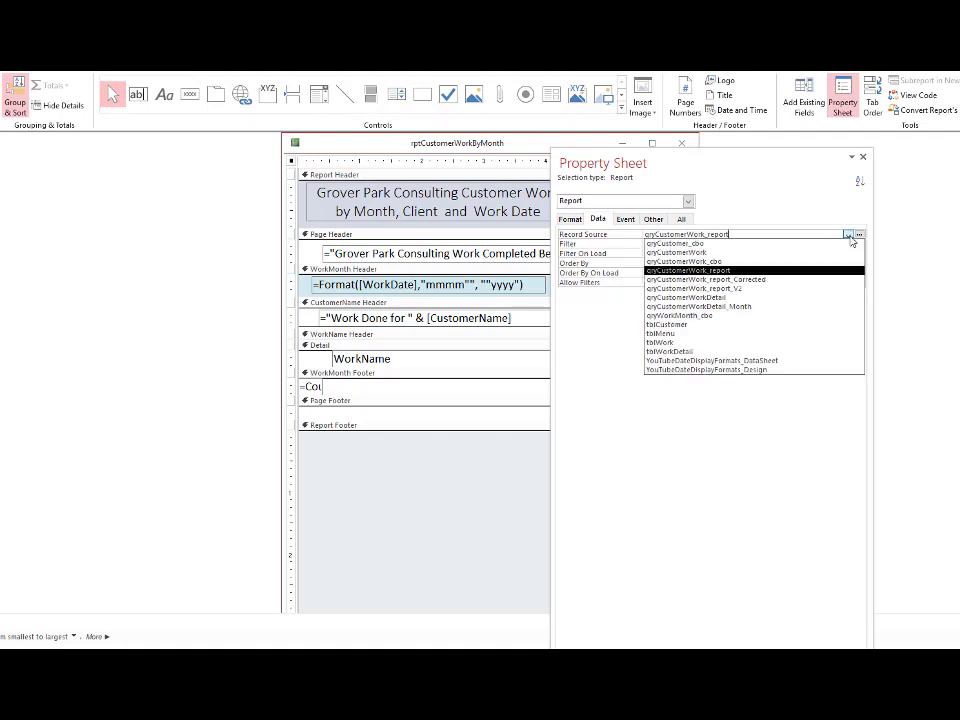
pyautogui.click(752, 288)
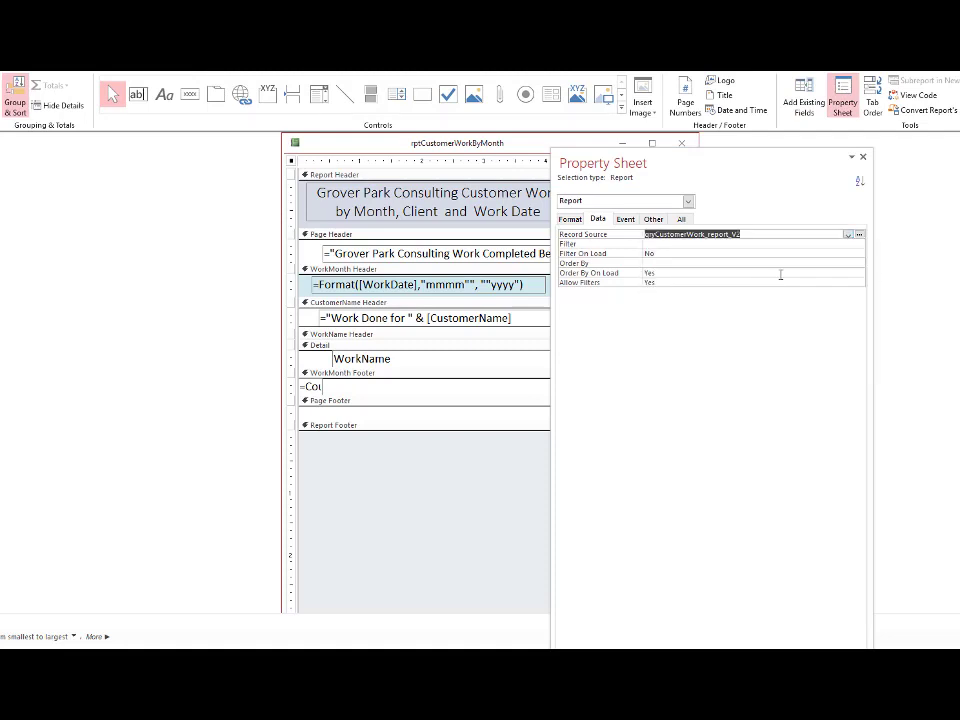
# Open qryCustomerWork_report_V2 in the Query Builder, widen WorkDate and StartDatCriteriaFormatted to show their expressions, and narrow WorkMonth
pyautogui.click(859, 235)
pyautogui.click(863, 157)
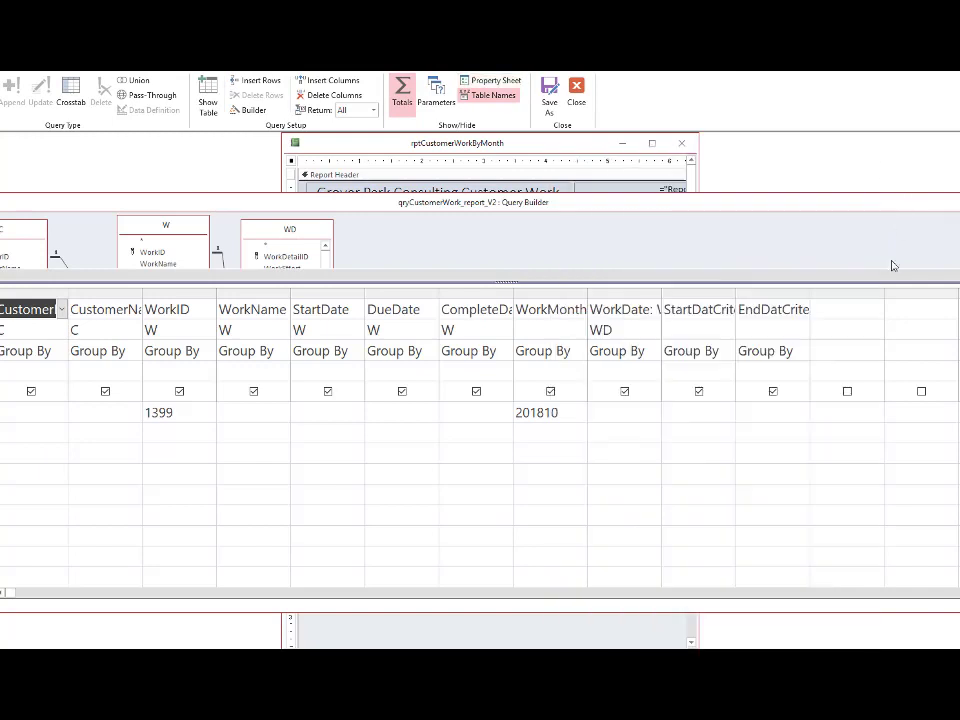
pyautogui.doubleClick(662, 295)
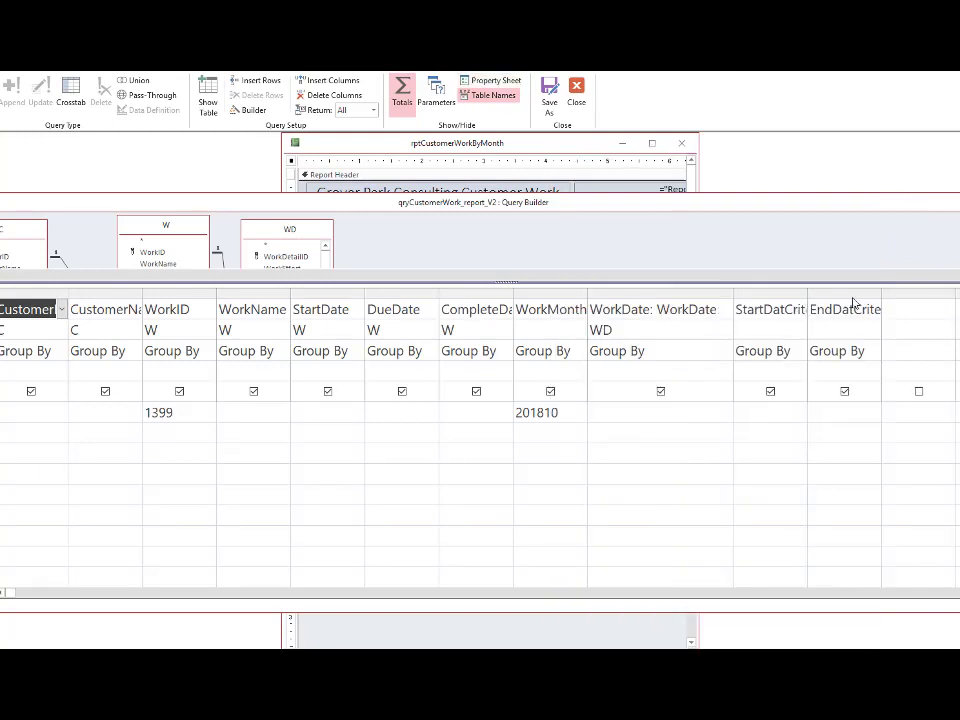
pyautogui.doubleClick(807, 295)
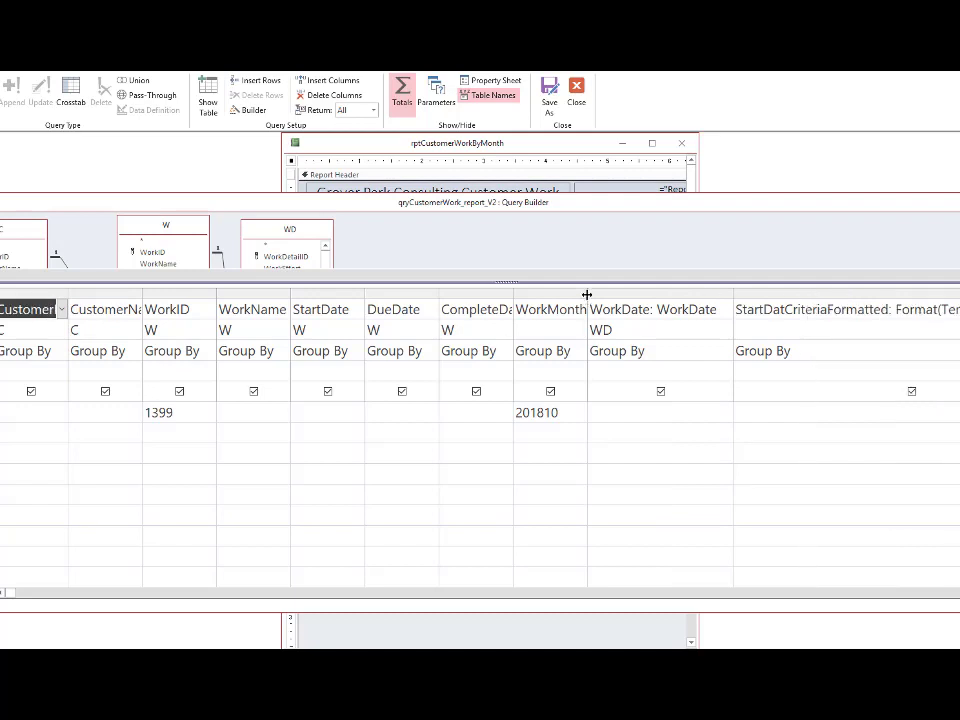
pyautogui.moveTo(587, 294); pyautogui.dragTo(574, 295)
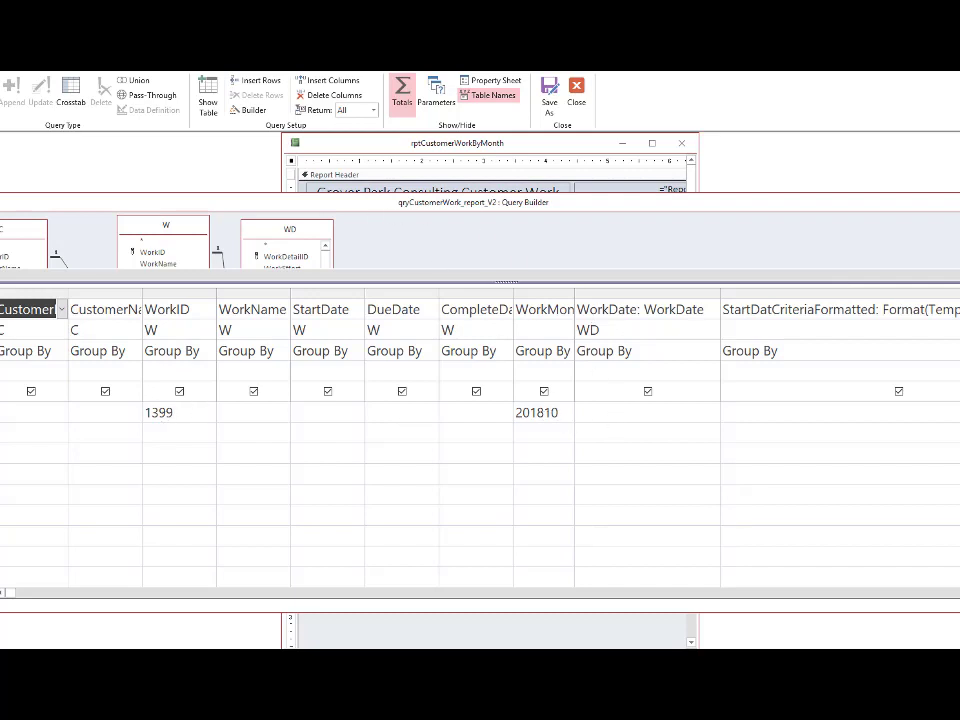
# View the V2 query's results with CustomerName, WorkName and WorkDate narrowed to compare the work dates with the formatted criteria, and return to its design
pyautogui.click(0, 90)
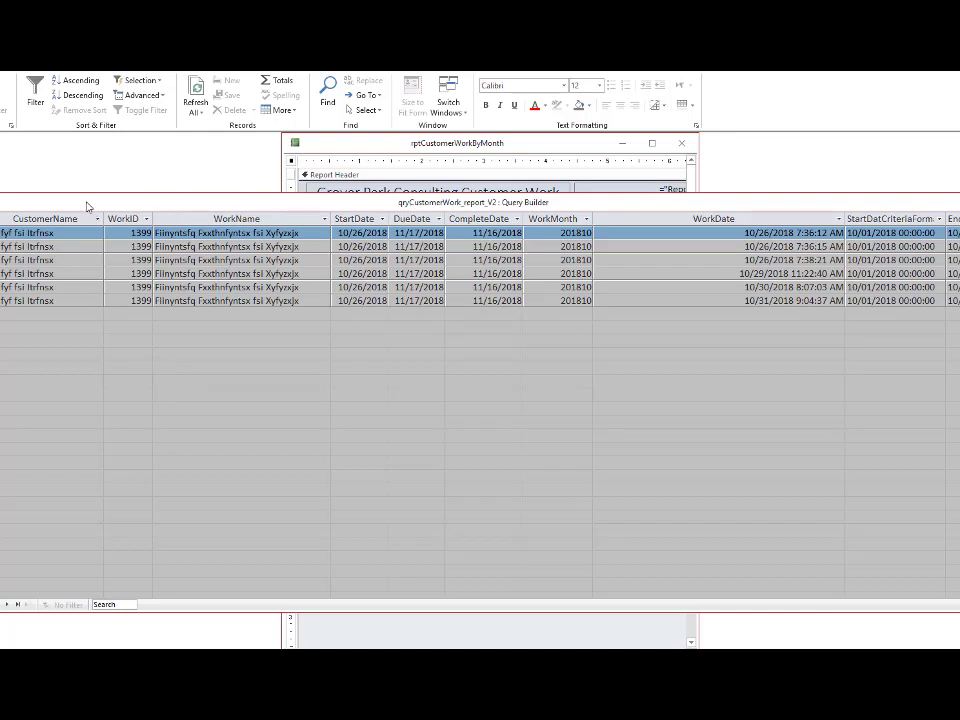
pyautogui.moveTo(104, 218); pyautogui.dragTo(71, 216)
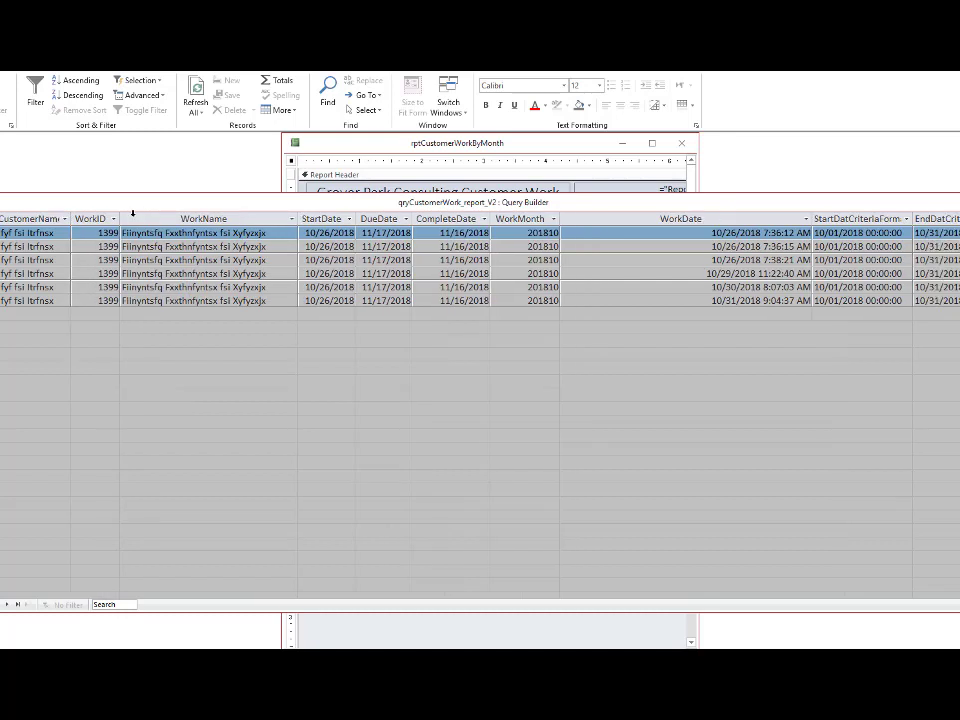
pyautogui.moveTo(298, 217); pyautogui.dragTo(271, 217)
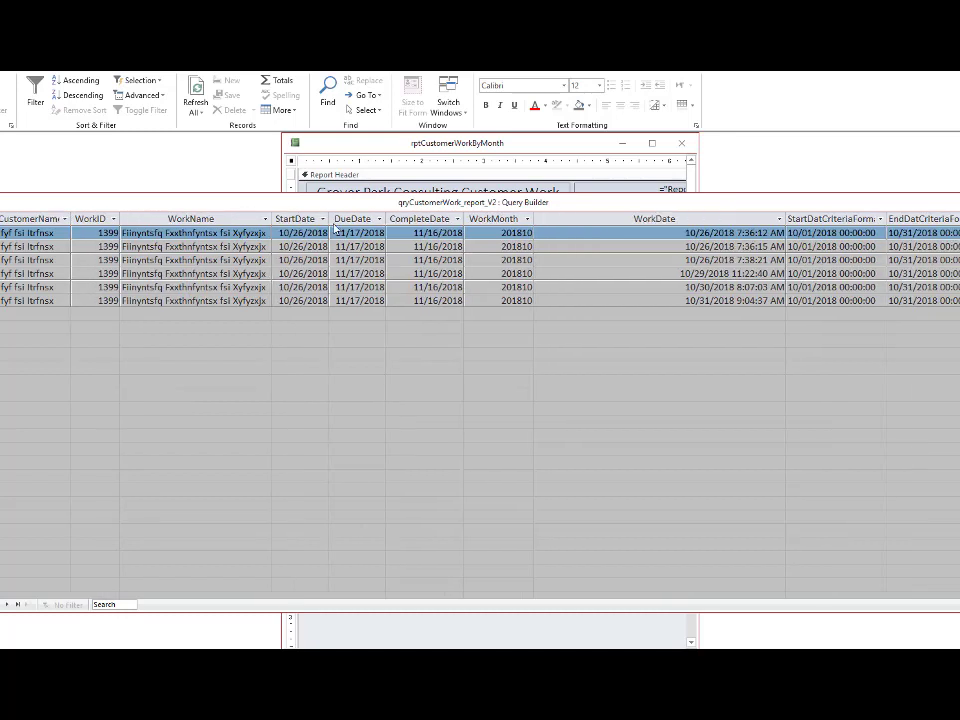
pyautogui.doubleClick(786, 218)
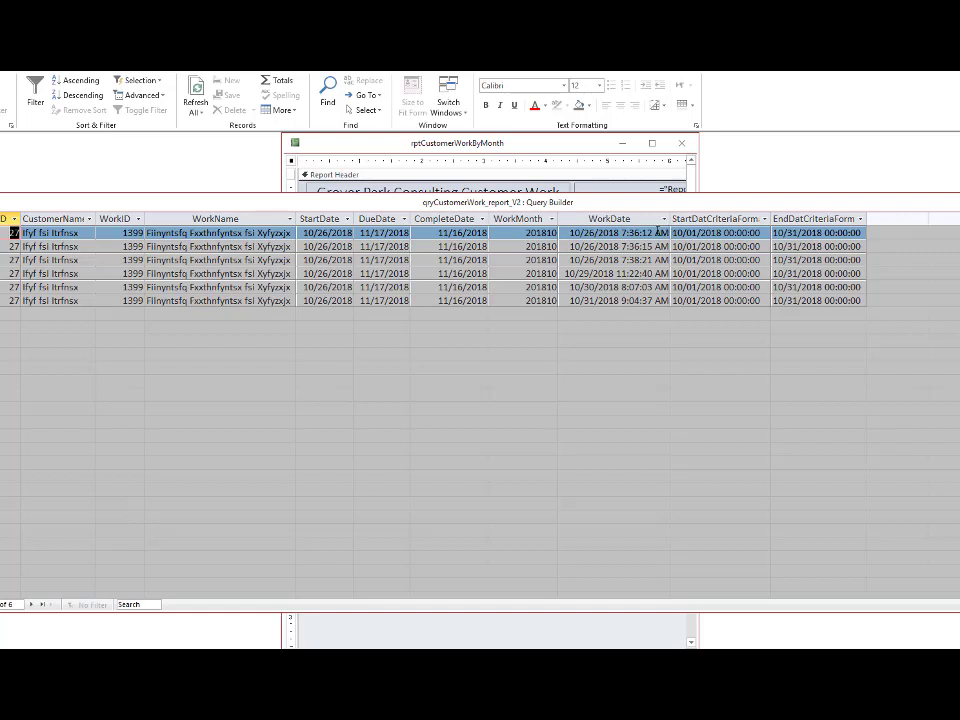
pyautogui.click(0, 88)
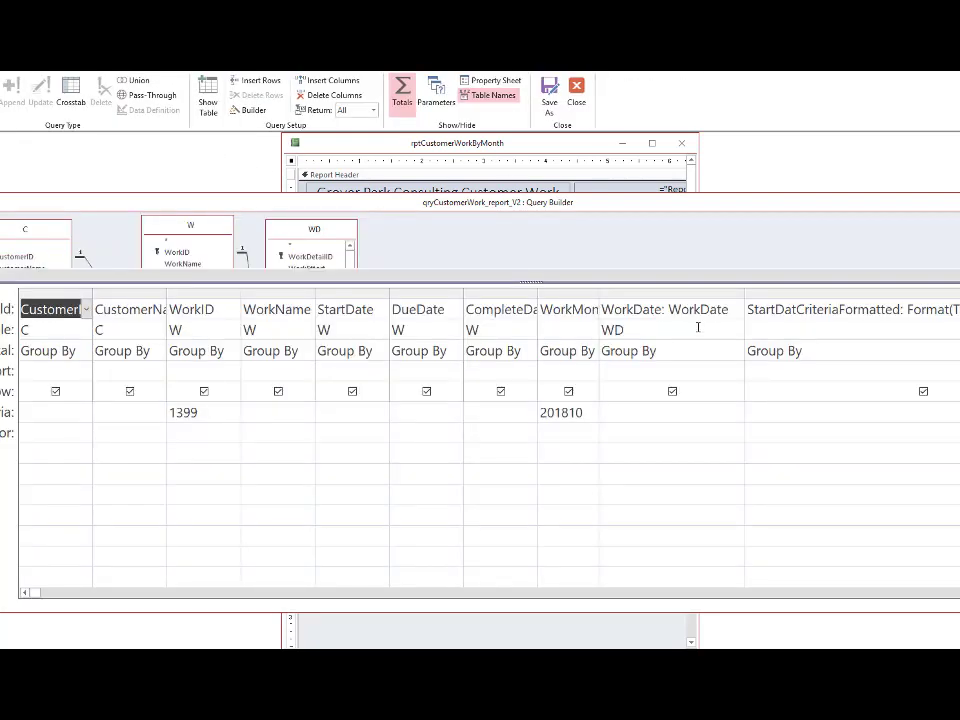
# Wrap the V2 query's WorkDate field in DateValue, as DateValue(Wd.WorkDate), and widen its column to show the full expression
pyautogui.click(668, 309)
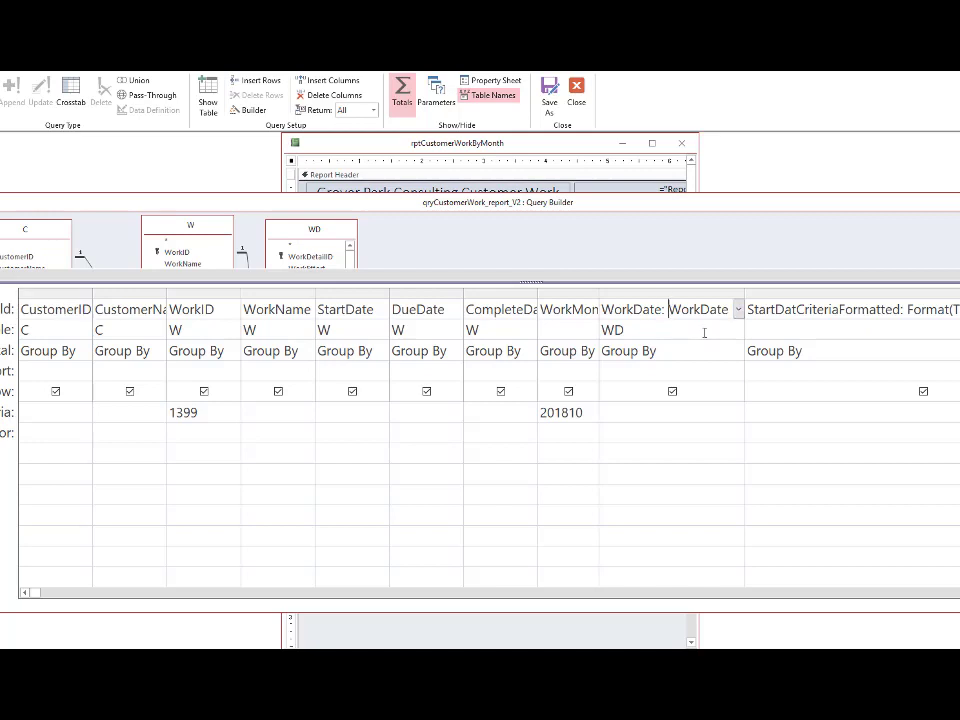
pyautogui.write('DateValue(')
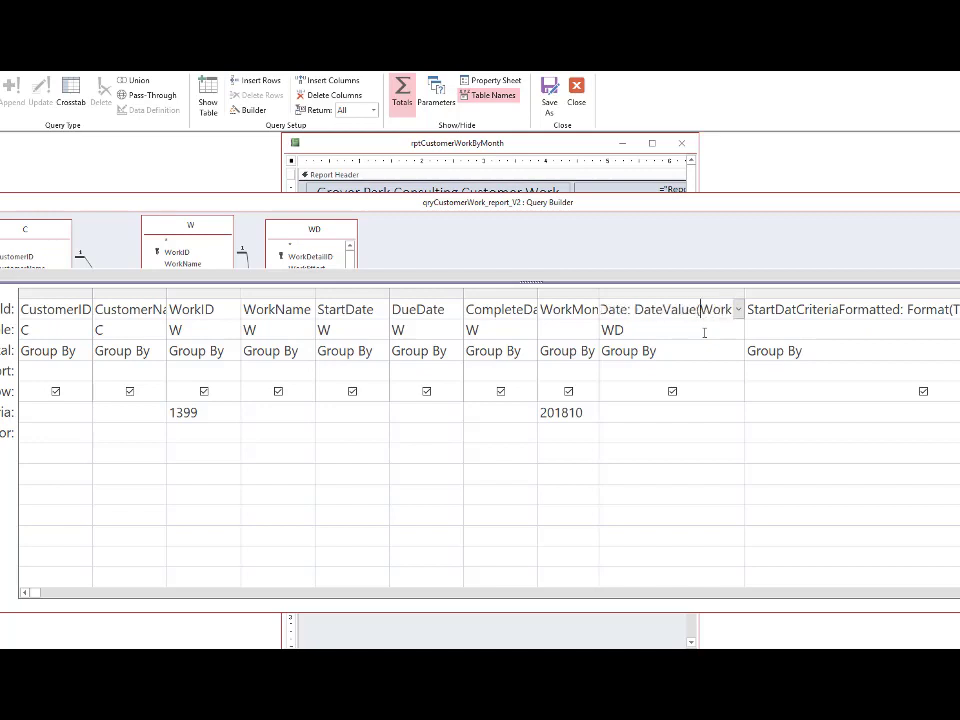
pyautogui.write('Wd.W')
pyautogui.press('End')
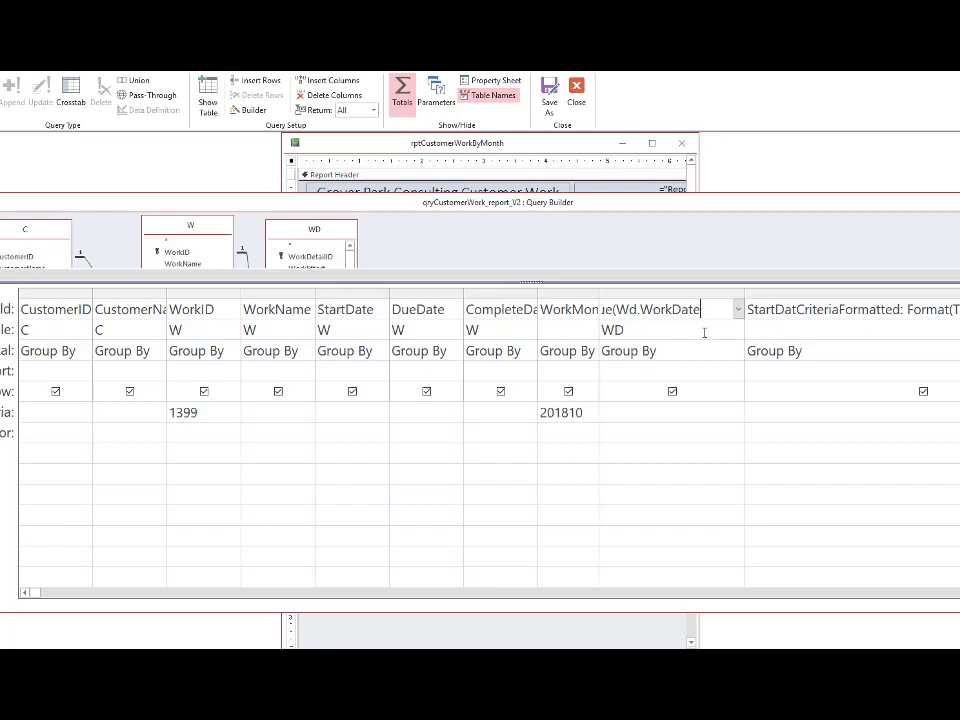
pyautogui.write(')')
pyautogui.click(692, 370)
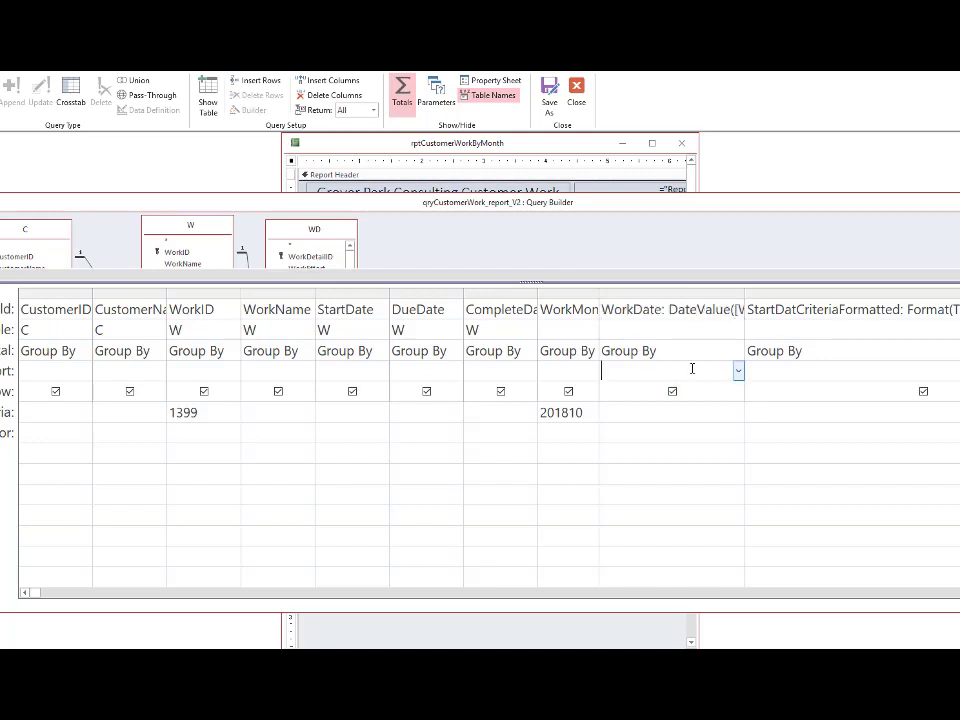
pyautogui.doubleClick(744, 289)
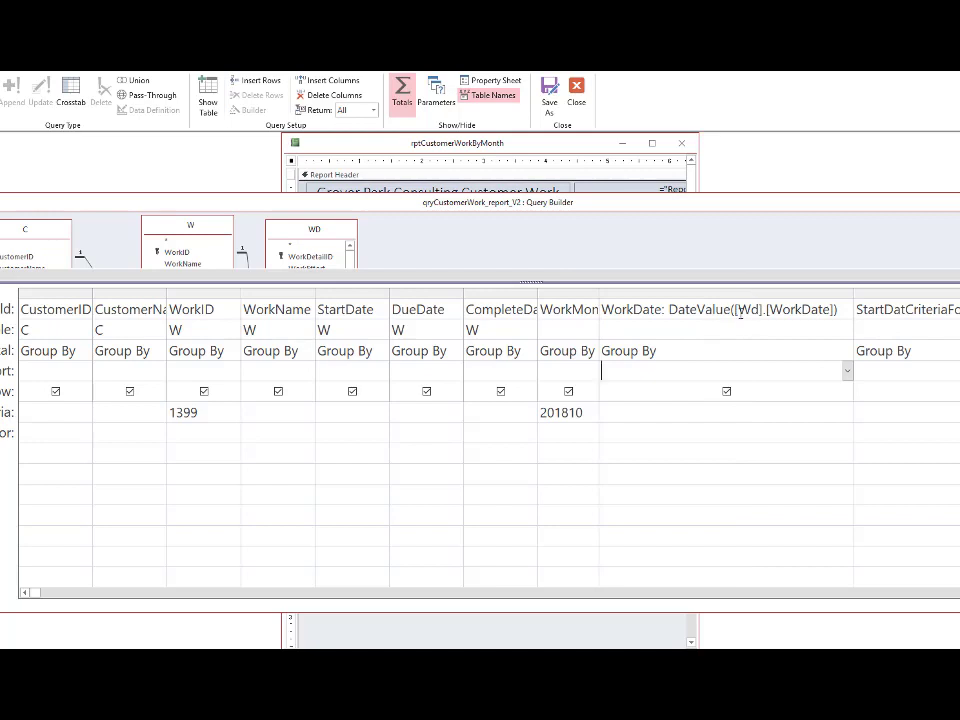
pyautogui.moveTo(730, 310); pyautogui.dragTo(669, 310)
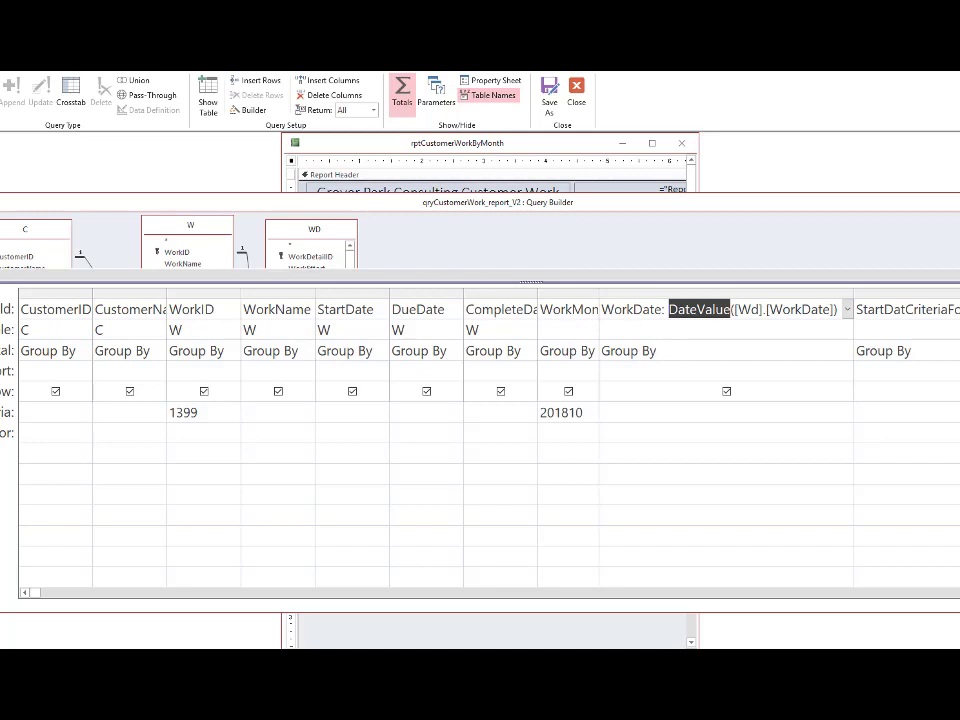
# View the V2 query's results, examine the first WorkDate value for a time portion, and close the Query Builder saving the changes
pyautogui.click(1, 90)
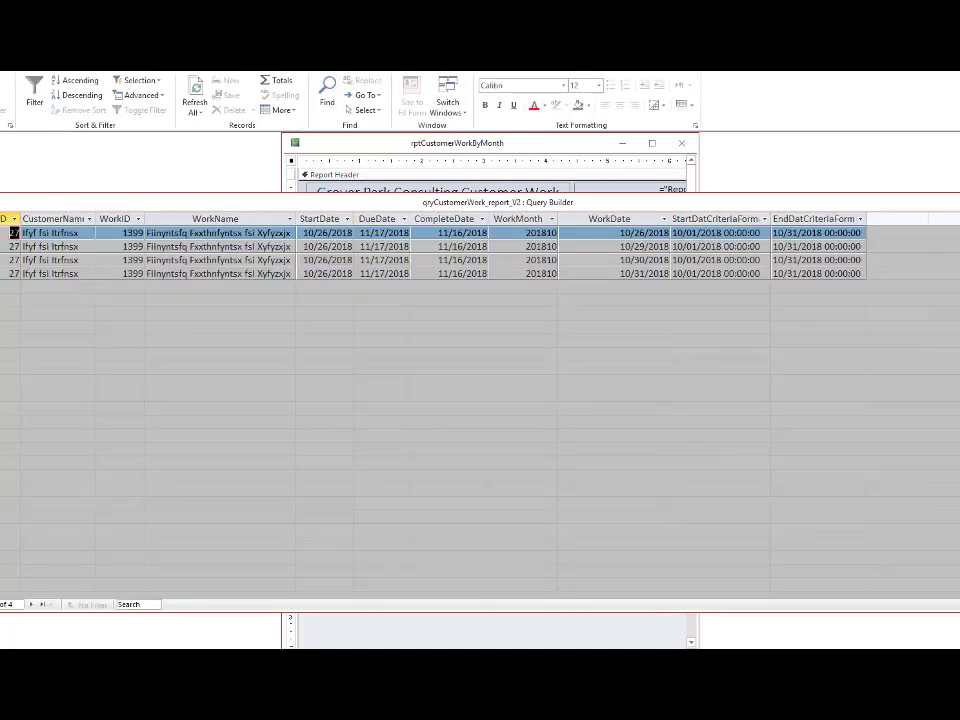
pyautogui.click(615, 232)
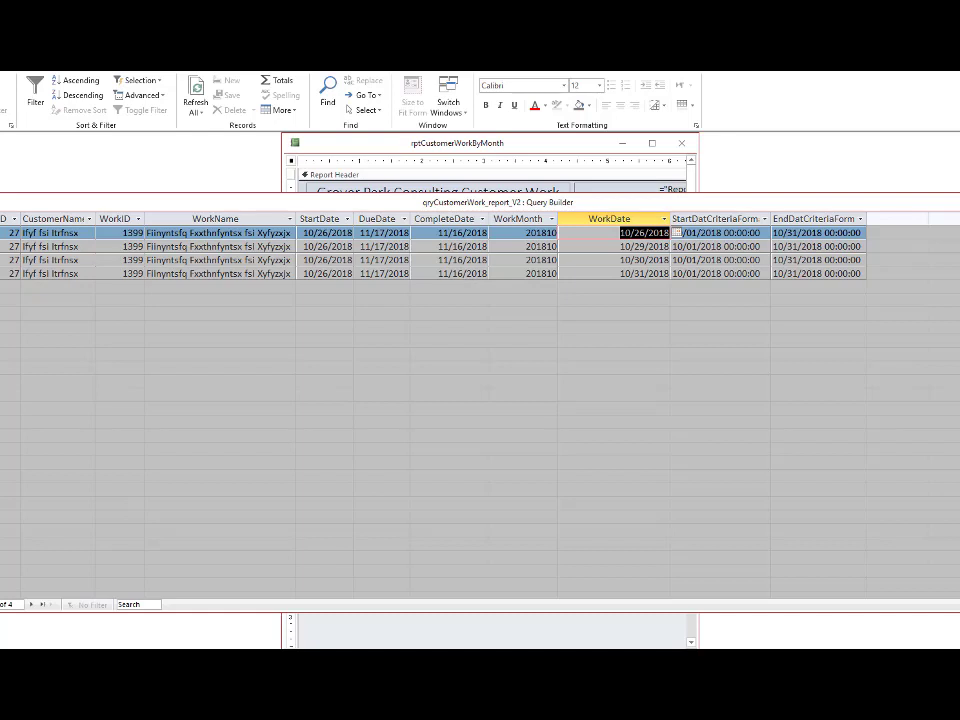
pyautogui.hotkey('ctrl', 'w')
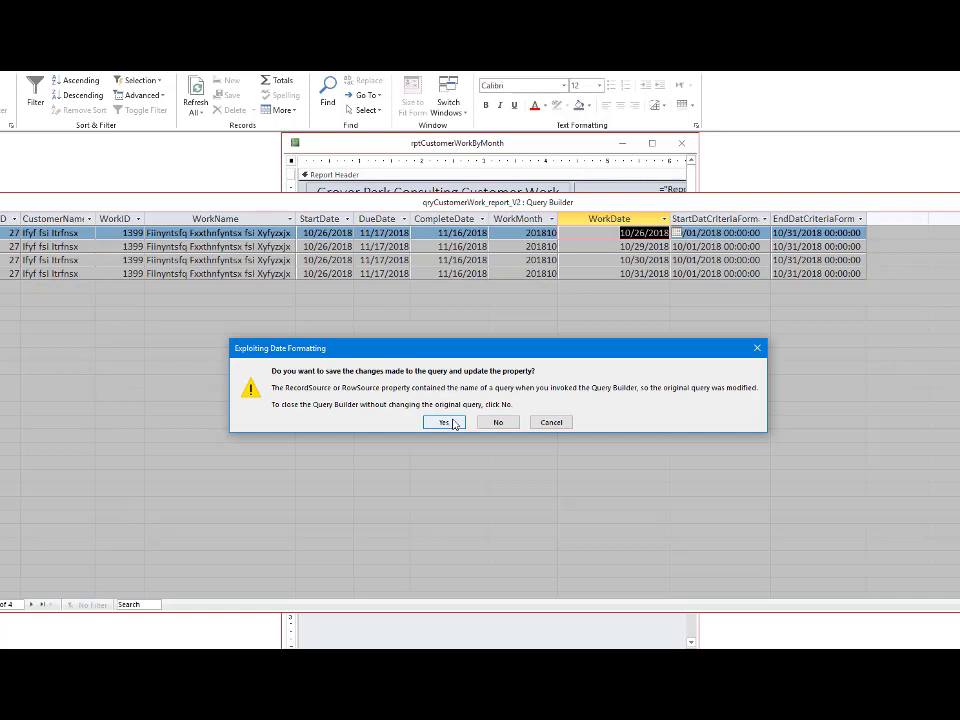
pyautogui.click(444, 422)
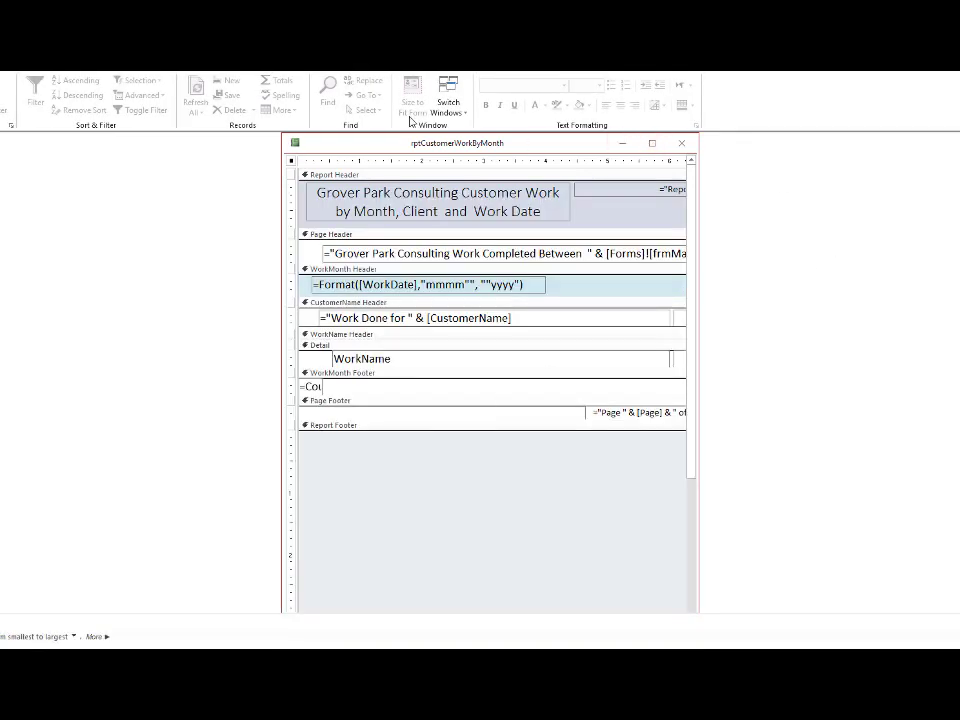
# Set the report's Record Source to qryCustomerWork_report and open that query in the Query Builder with the Property Sheet closed
pyautogui.click(174, 56)
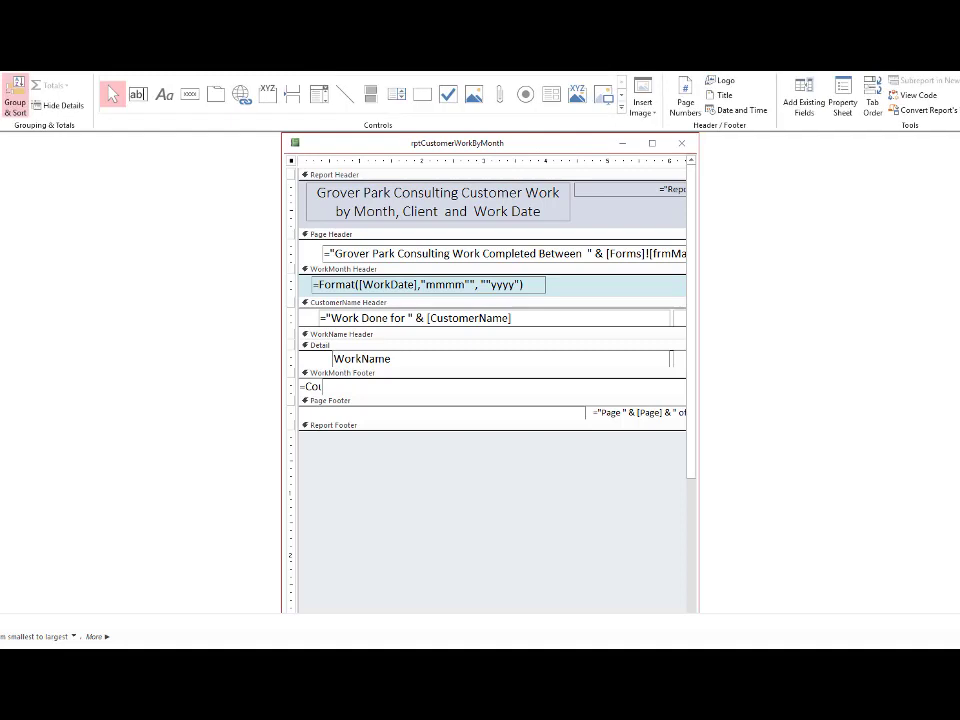
pyautogui.click(842, 100)
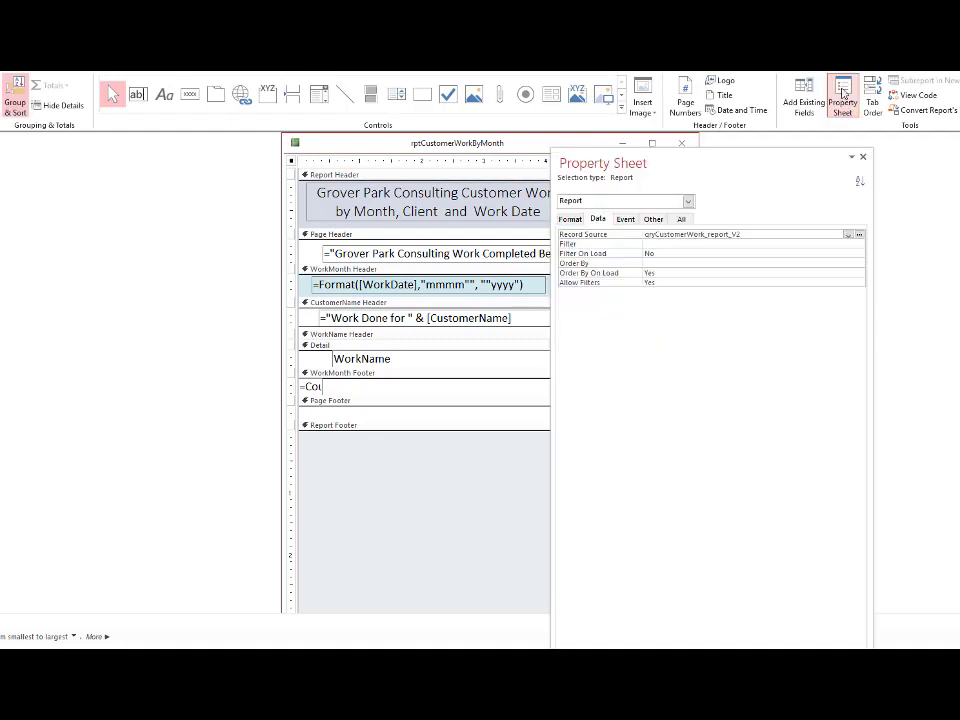
pyautogui.click(848, 234)
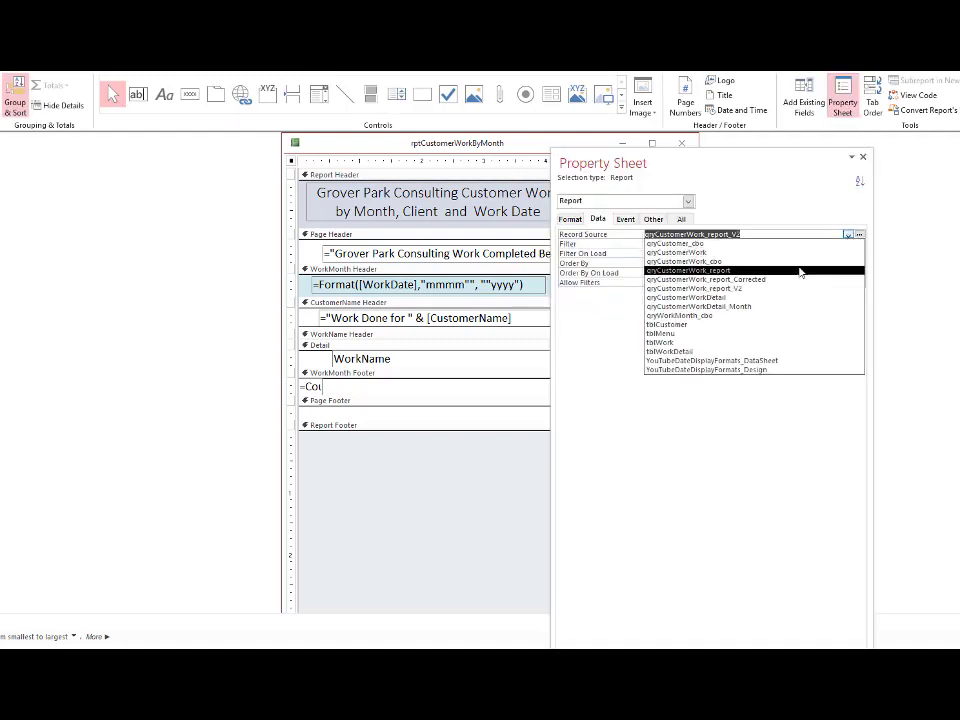
pyautogui.click(739, 293)
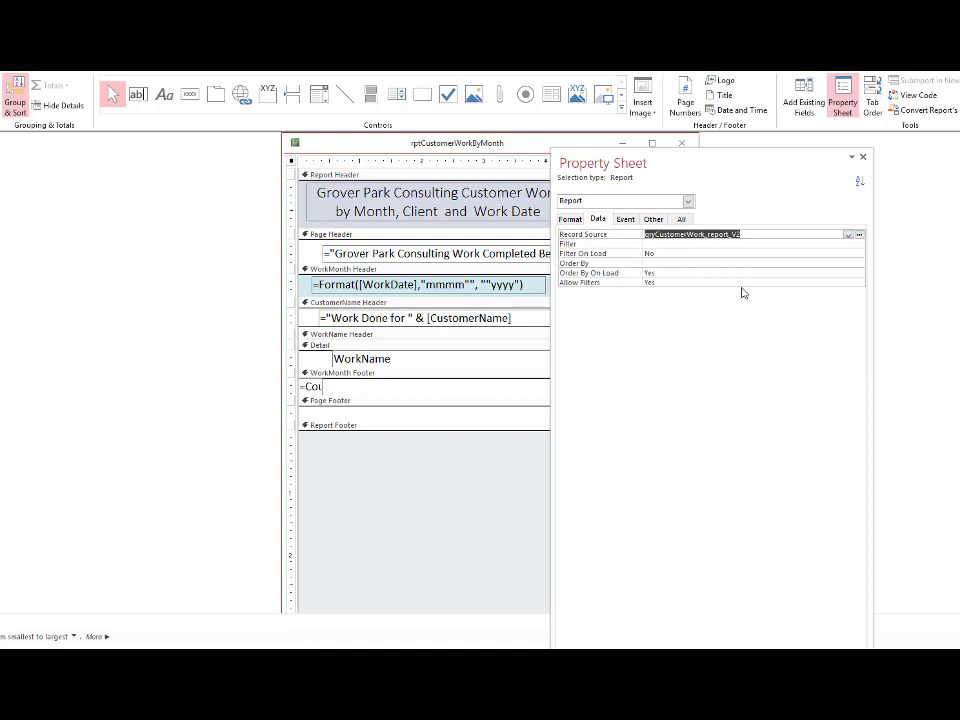
pyautogui.click(847, 234)
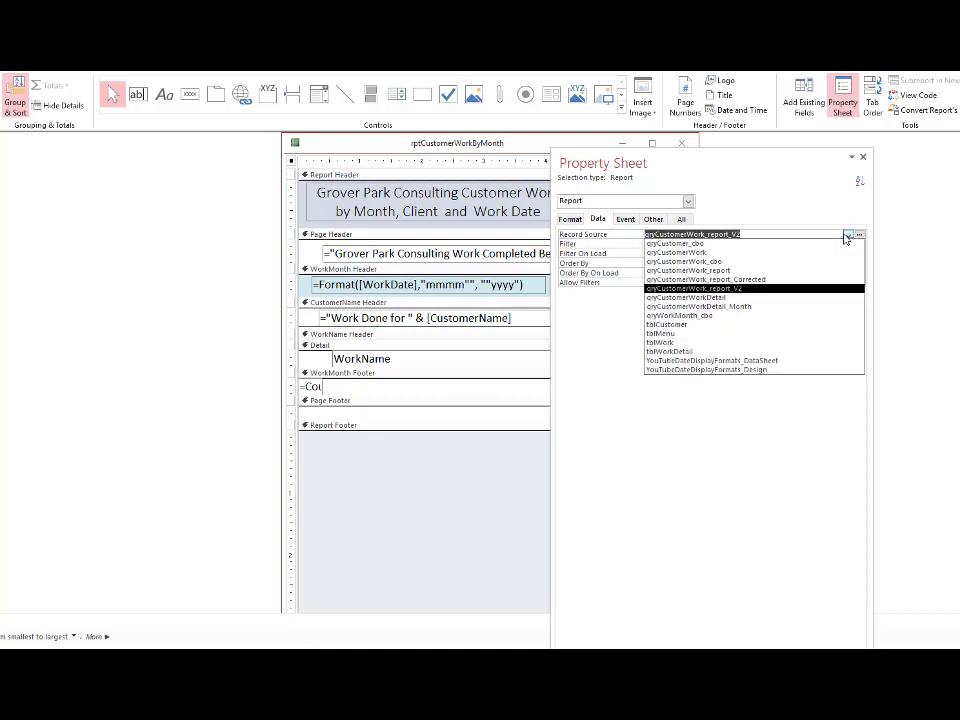
pyautogui.click(739, 272)
pyautogui.click(858, 234)
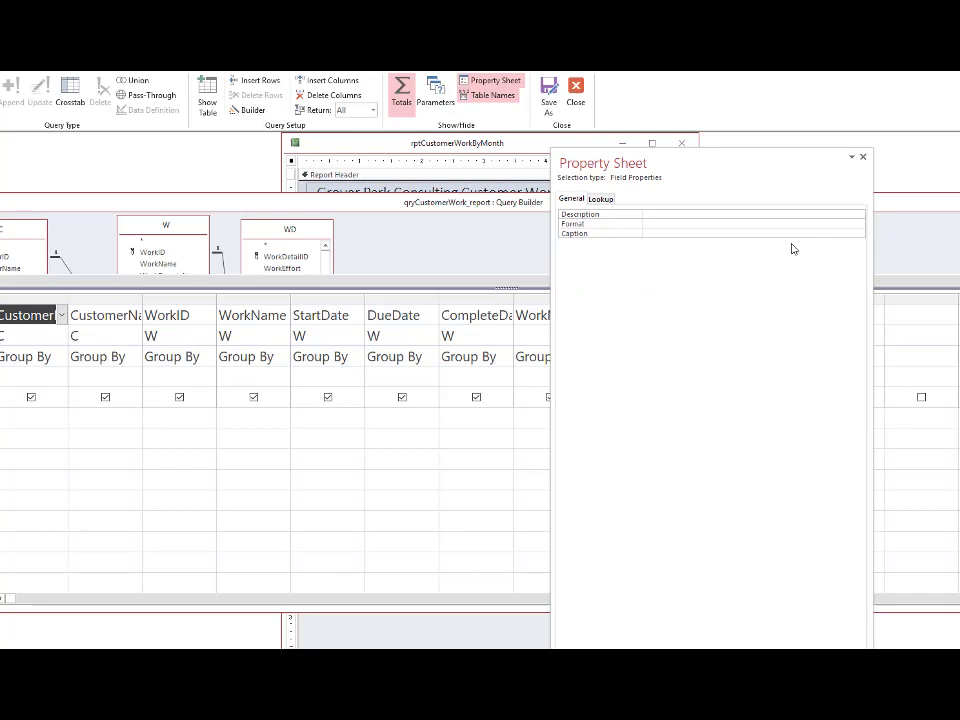
pyautogui.click(861, 157)
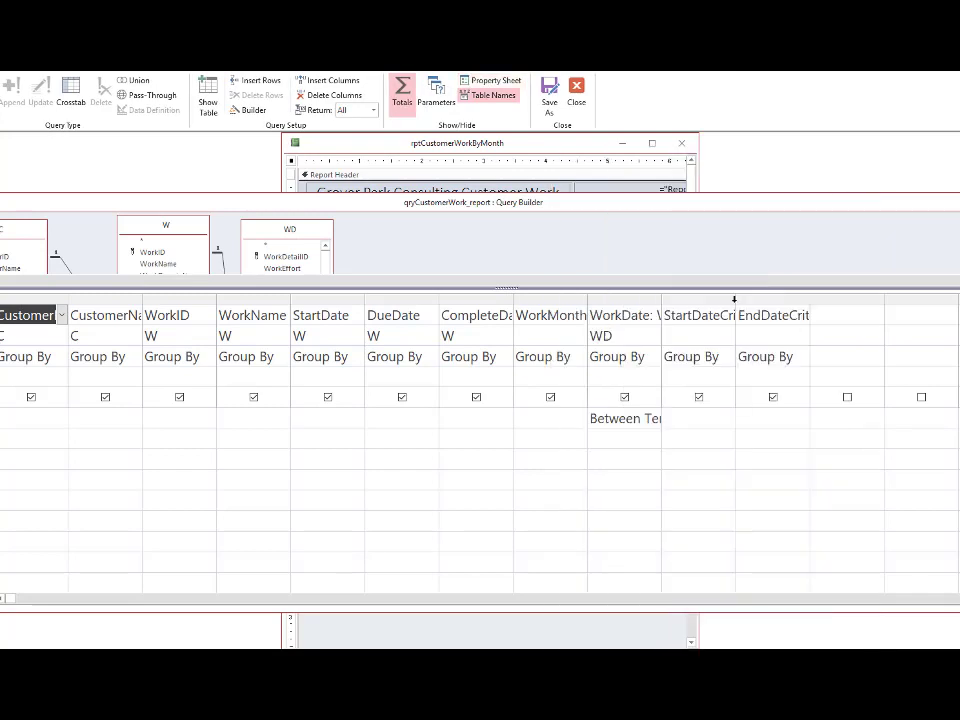
# Widen the WorkDate column of qryCustomerWork_report and change its field expression to DateValue(WD.WorkDate)
pyautogui.moveTo(662, 300); pyautogui.dragTo(891, 299)
pyautogui.click(658, 315)
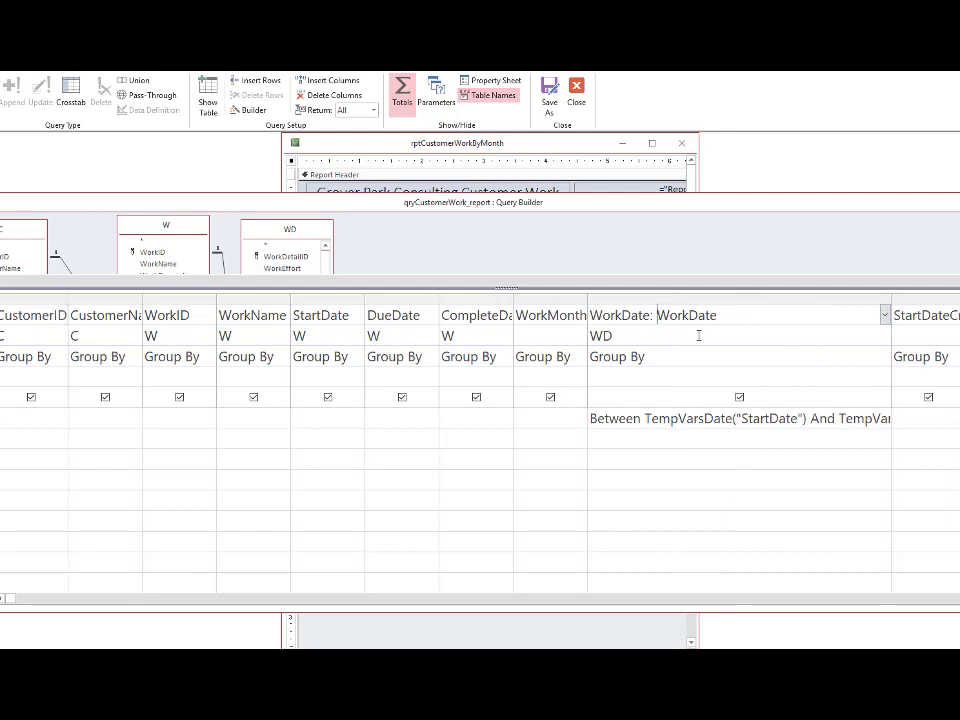
pyautogui.write('Date')
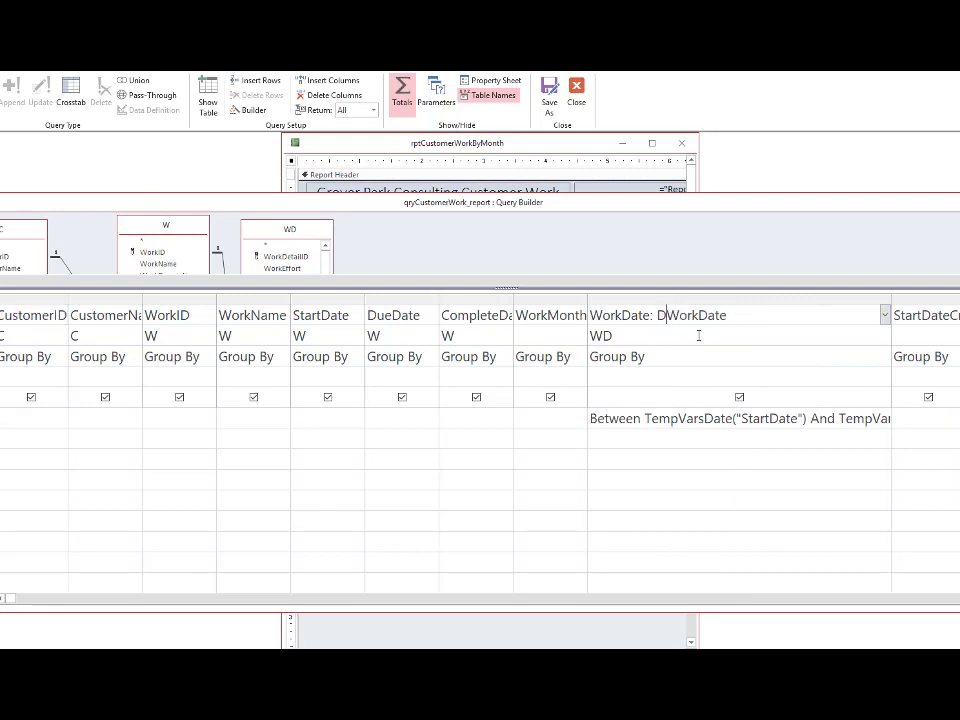
pyautogui.write('Value')
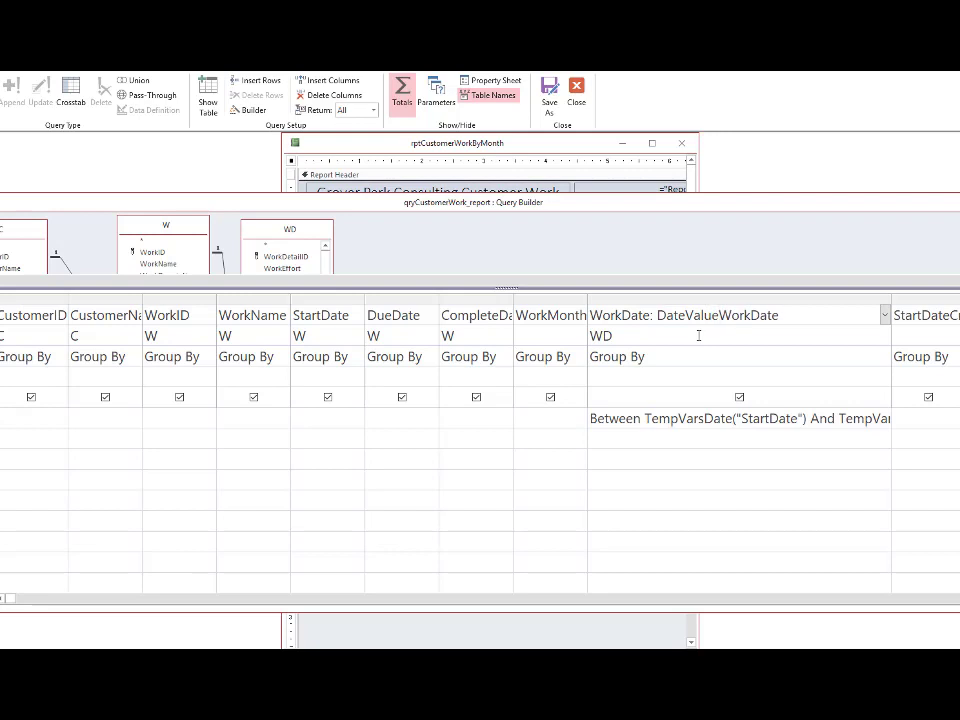
pyautogui.write('(WD.')
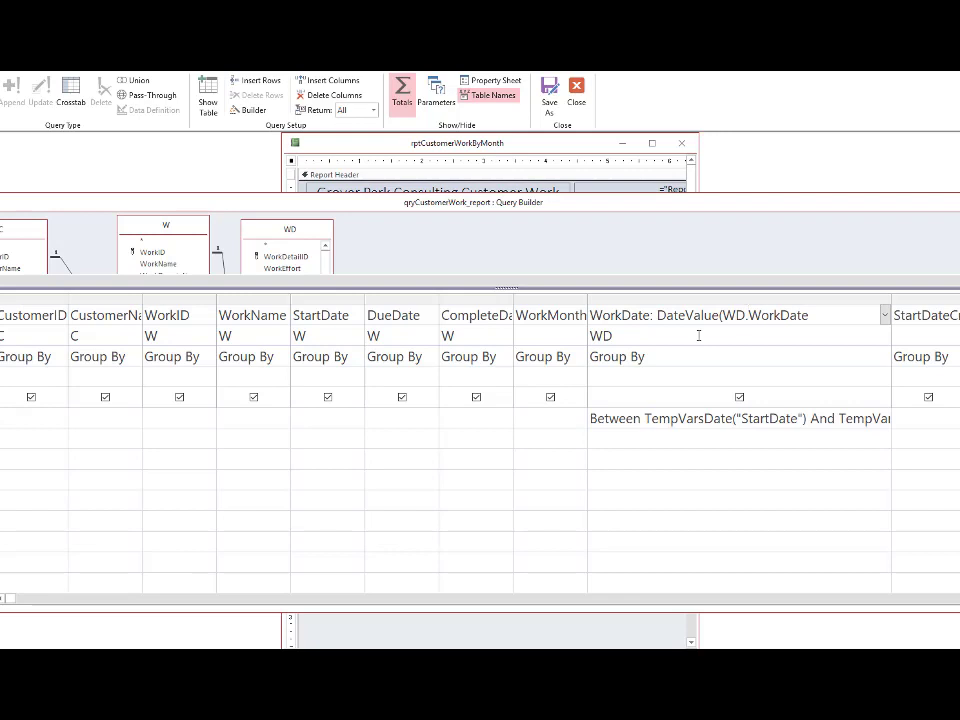
pyautogui.hotkey('shift', 'Right')
pyautogui.press('End')
pyautogui.write(')')
# View the results of qryCustomerWork_report, examine the 10/26/2018 WorkDate of WorkID 1399, and close the Query Builder saving the changes
pyautogui.click(2, 92)
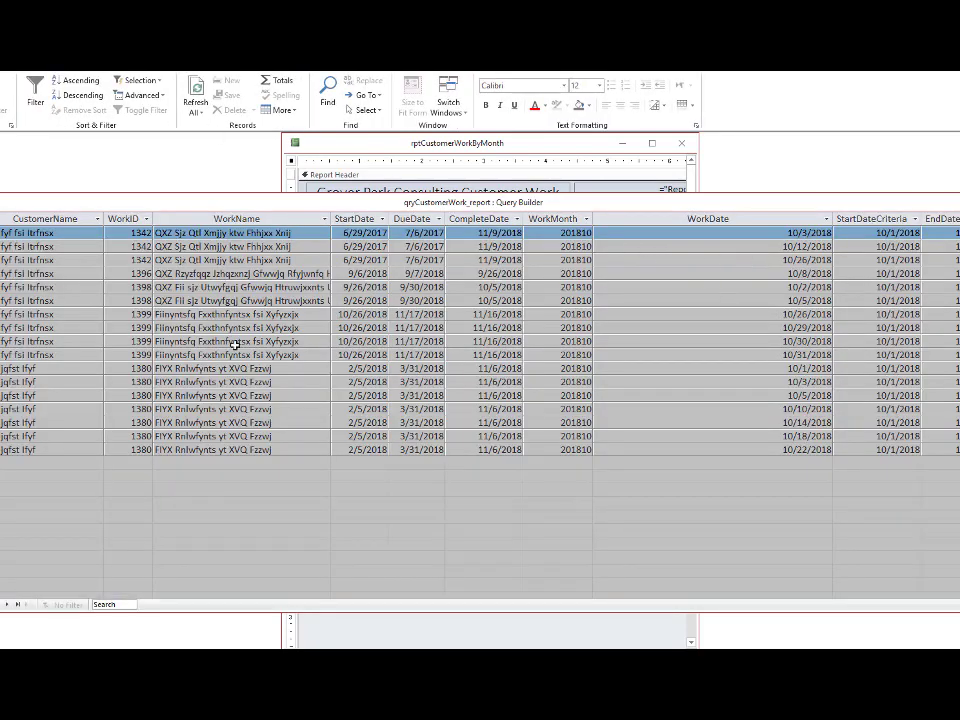
pyautogui.click(756, 313)
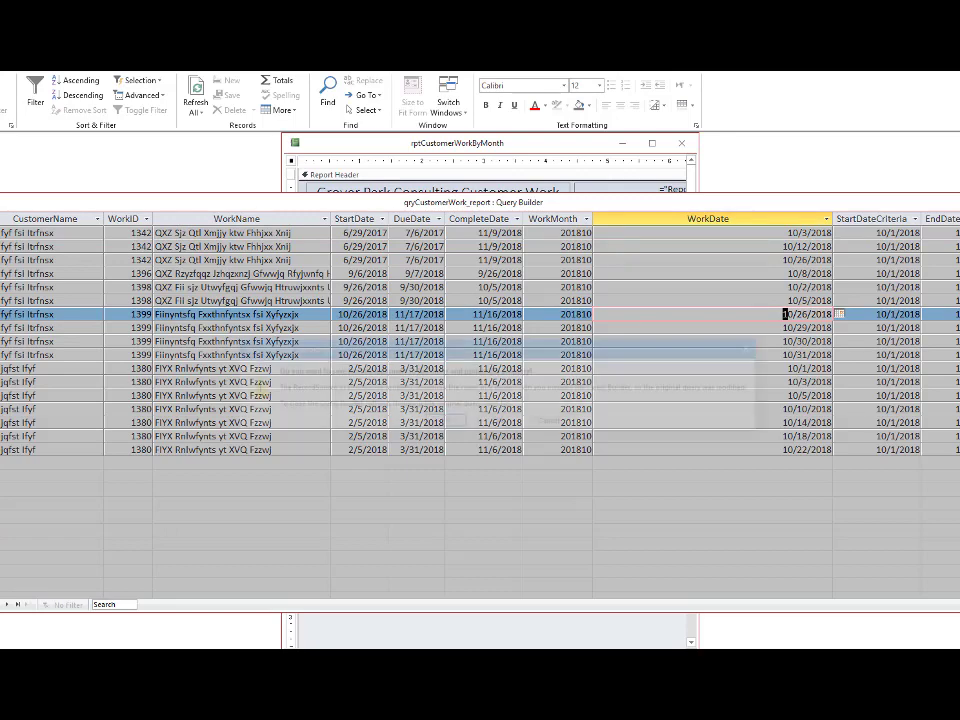
pyautogui.click(448, 423)
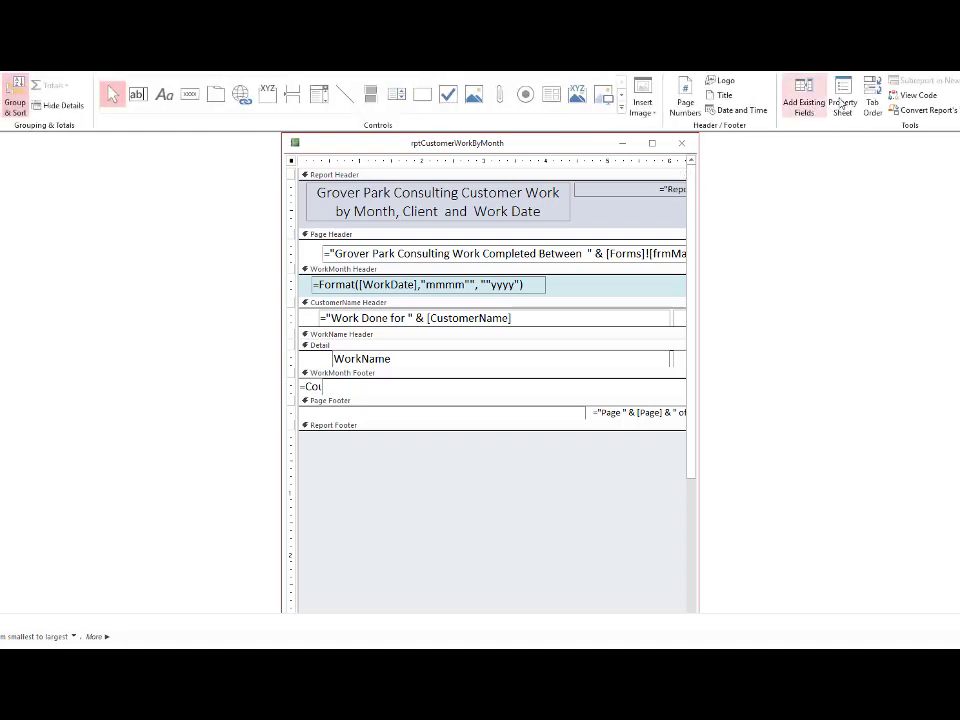
# Check the report's Record Source property, preview the report for 10/1/2018 to 10/31/2018, and return to its design
pyautogui.click(843, 100)
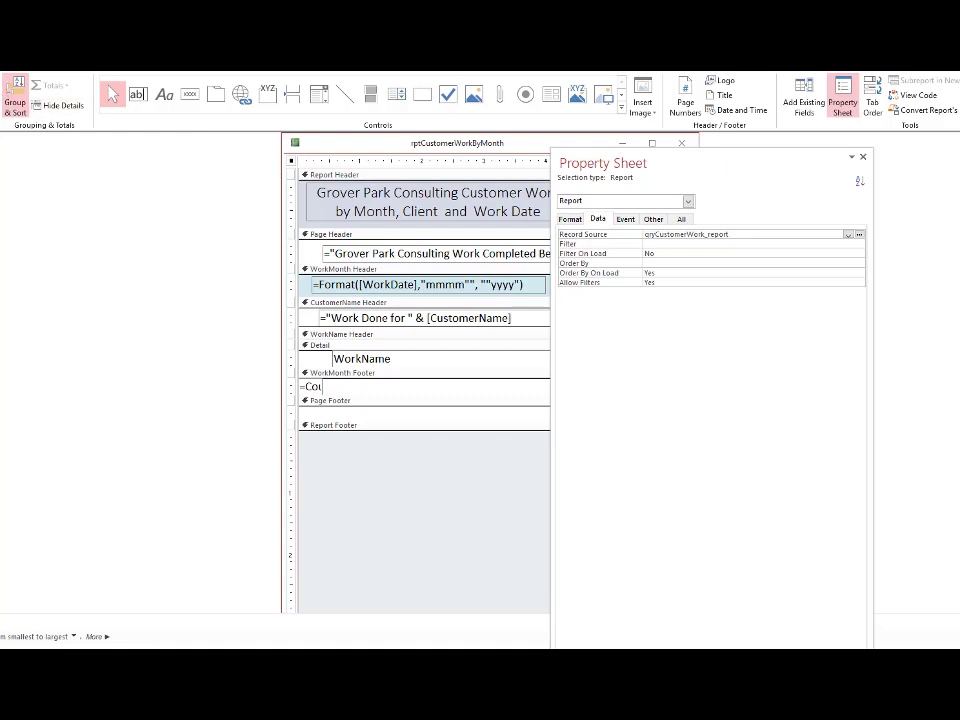
pyautogui.click(23, 176)
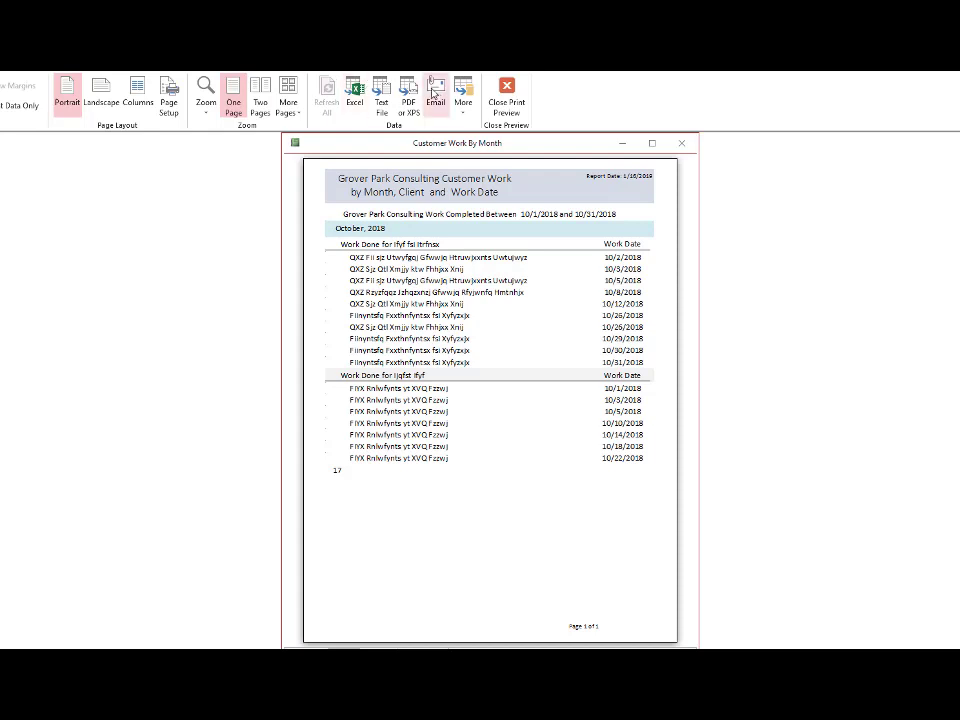
pyautogui.click(510, 107)
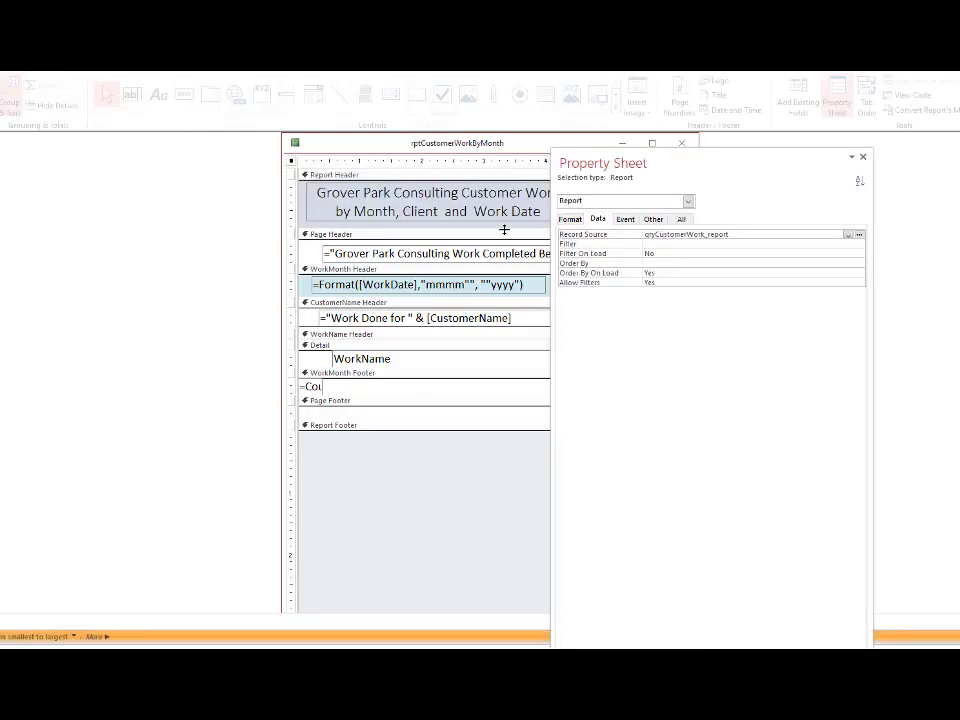
# Set the report's Record Source to qryCustomerWork_report_Corrected and open that query in the Query Builder without the Property Sheet
pyautogui.click(848, 234)
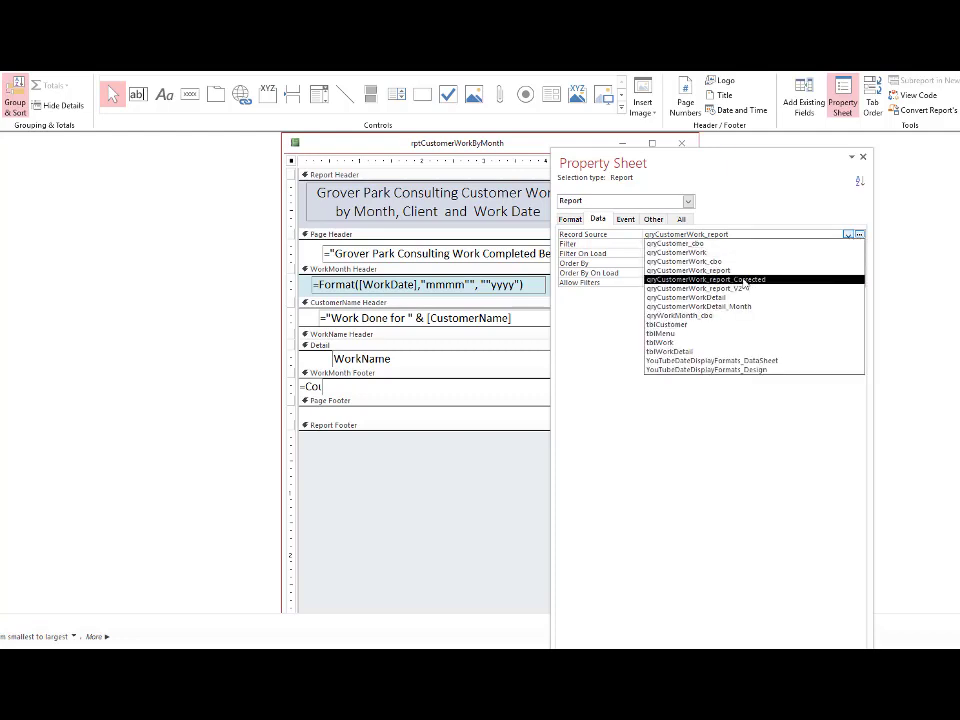
pyautogui.click(745, 279)
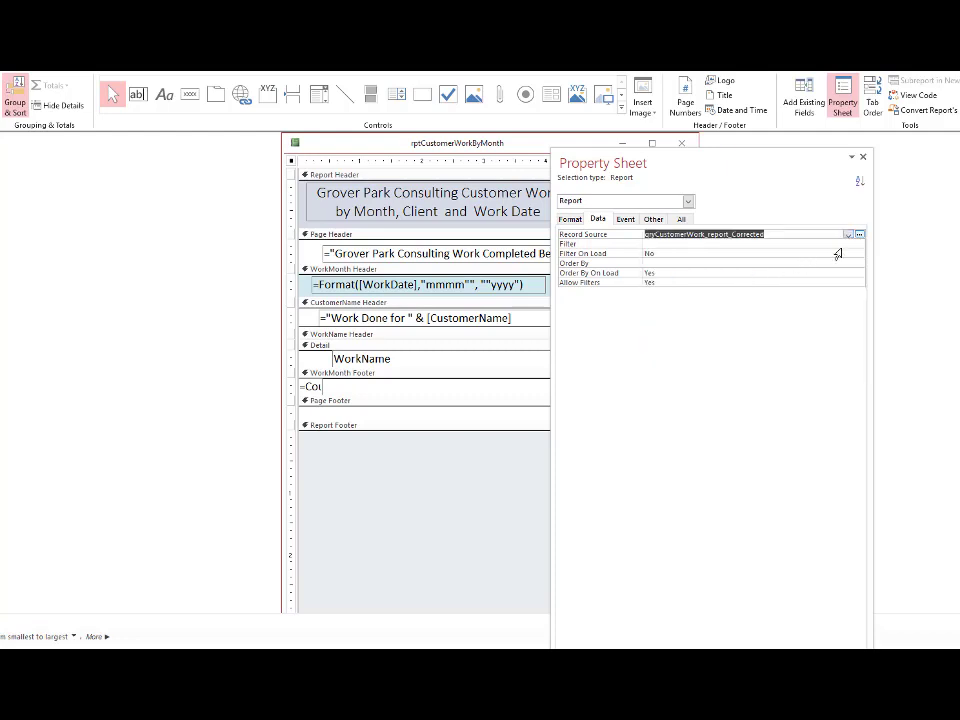
pyautogui.click(859, 234)
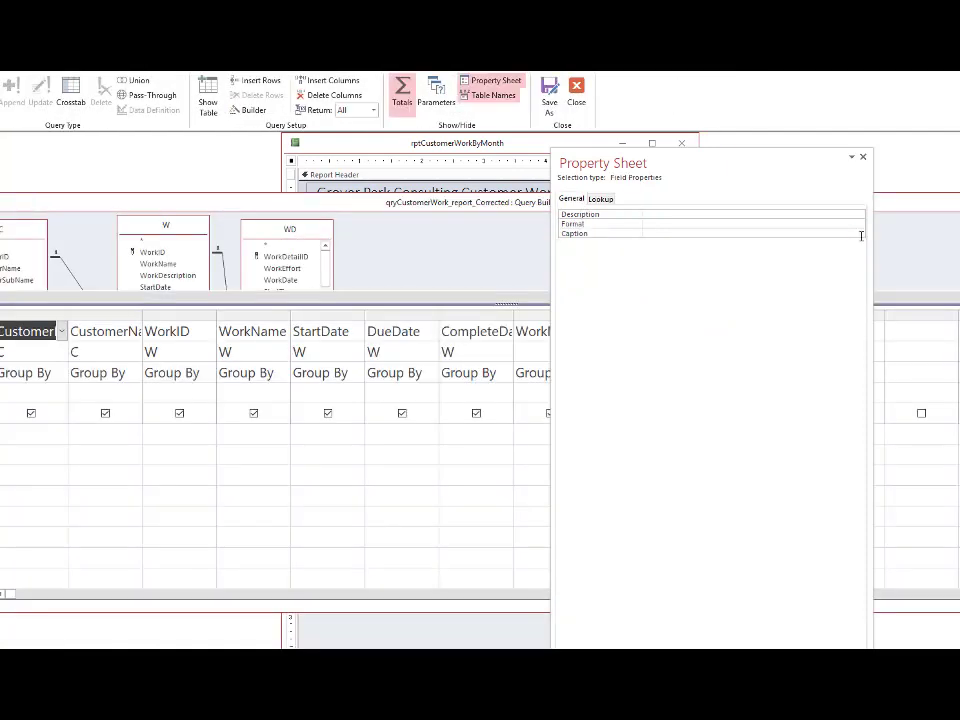
pyautogui.click(863, 157)
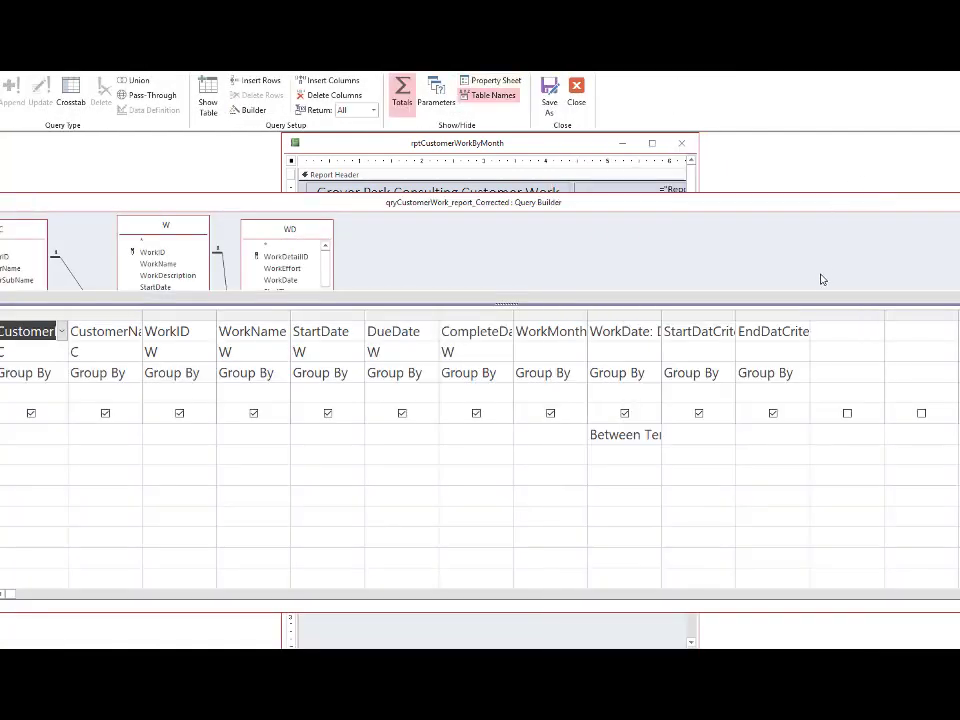
# Widen the WorkDate, StartDatCriteriaFormatted and EndDatCriteriaFormatted columns of the corrected query to examine their expressions and the date-range criteria
pyautogui.doubleClick(662, 311)
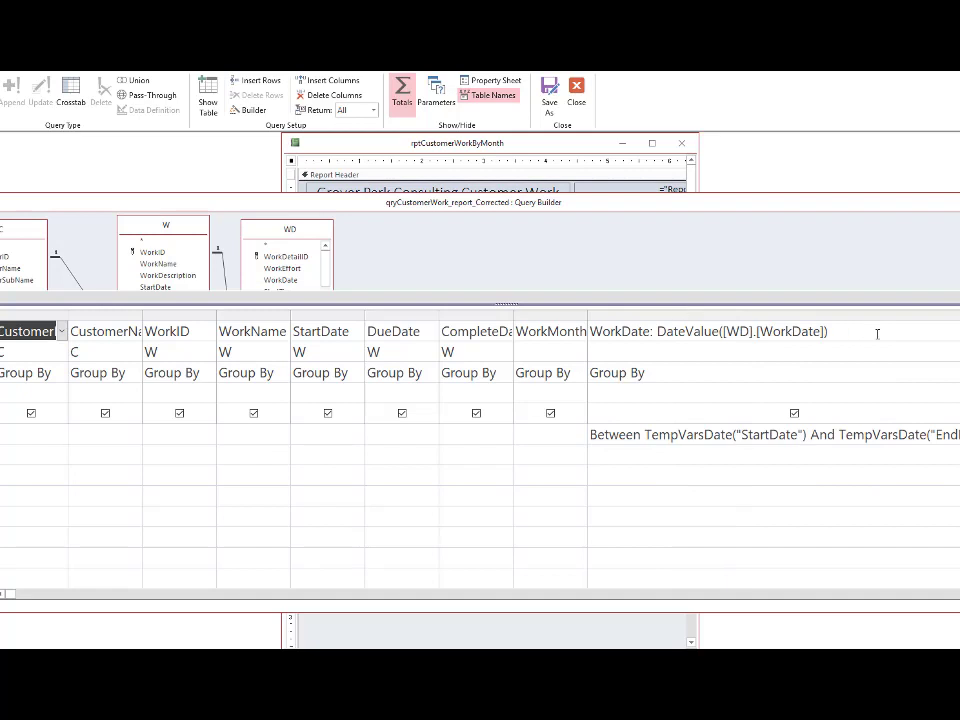
pyautogui.hscroll(3, 700, 326)
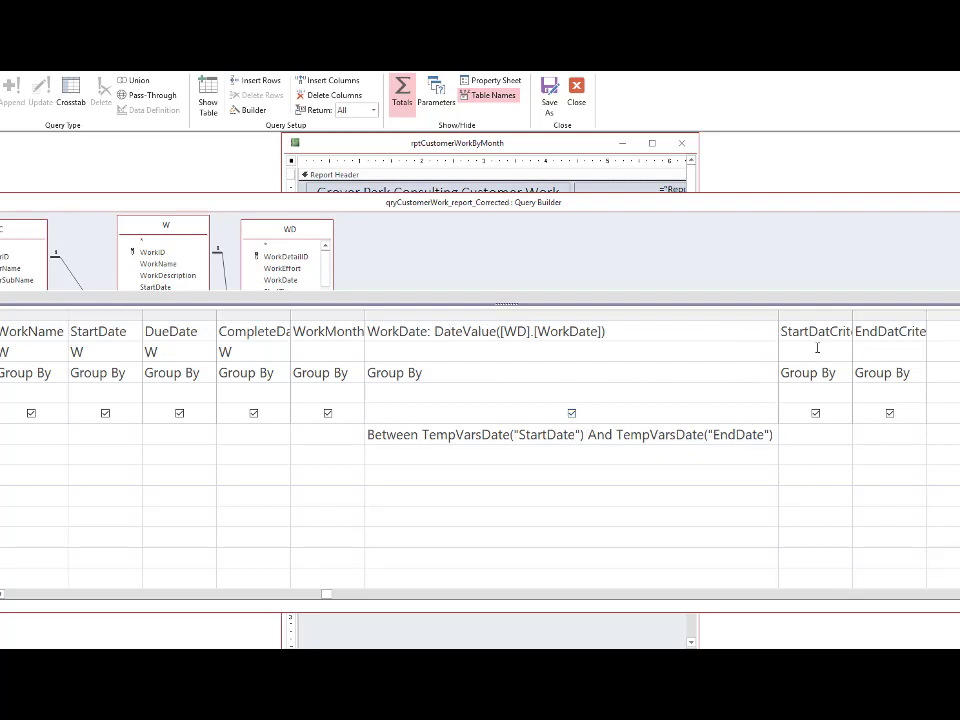
pyautogui.doubleClick(852, 315)
pyautogui.moveTo(851, 315); pyautogui.dragTo(881, 315)
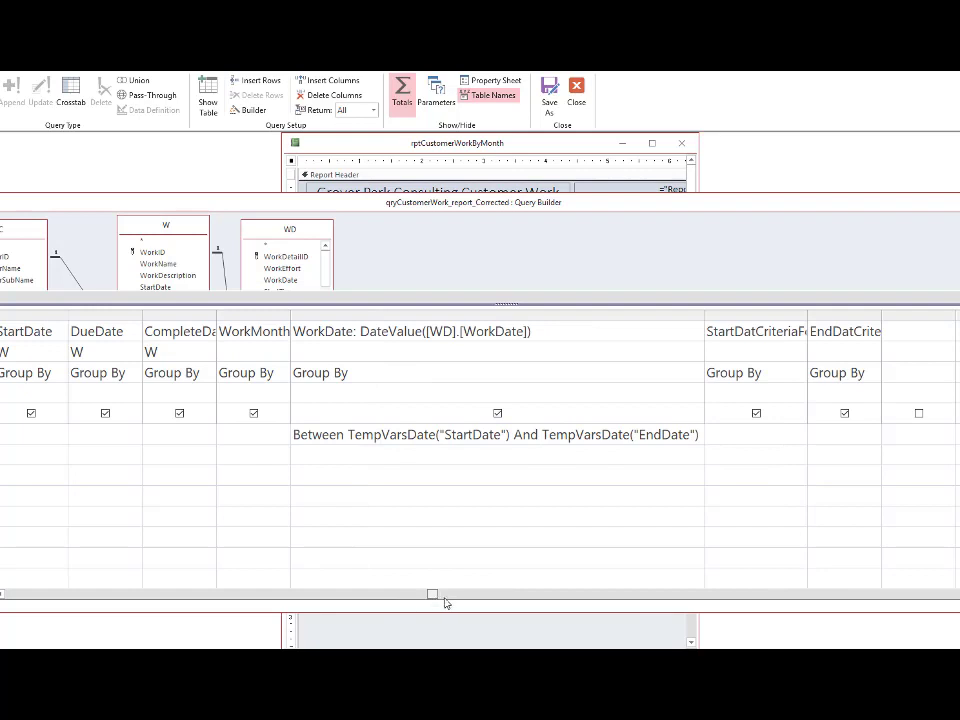
pyautogui.doubleClick(884, 315)
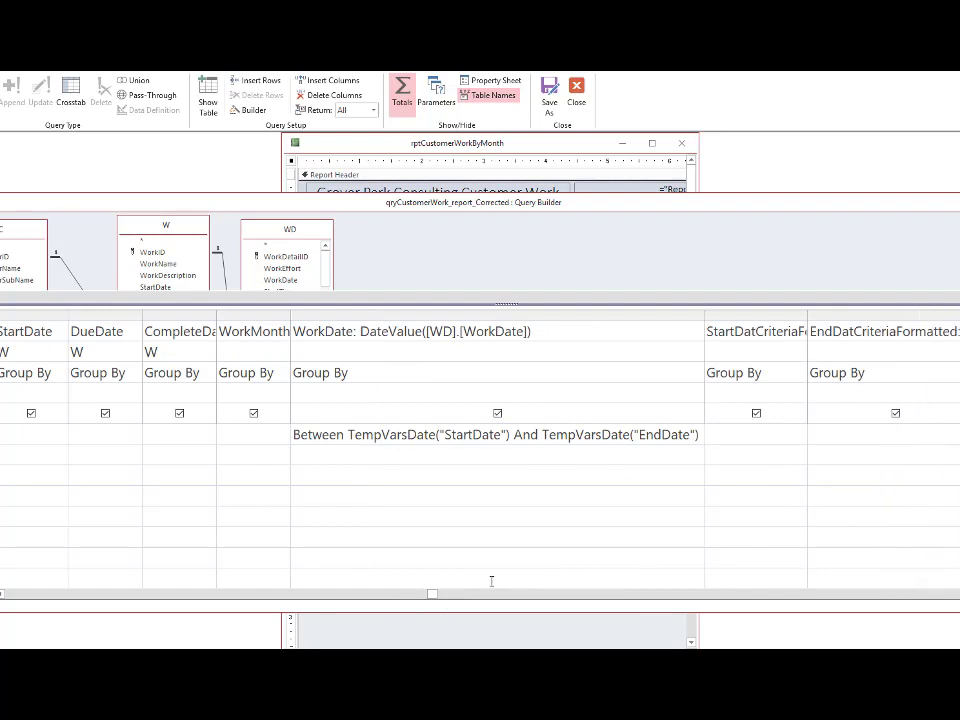
# Widen the EndDatCriteriaFormatted and StartDatCriteriaFormatted columns until their full Format expressions show, and examine the time part of the date format
pyautogui.moveTo(431, 594); pyautogui.dragTo(533, 595)
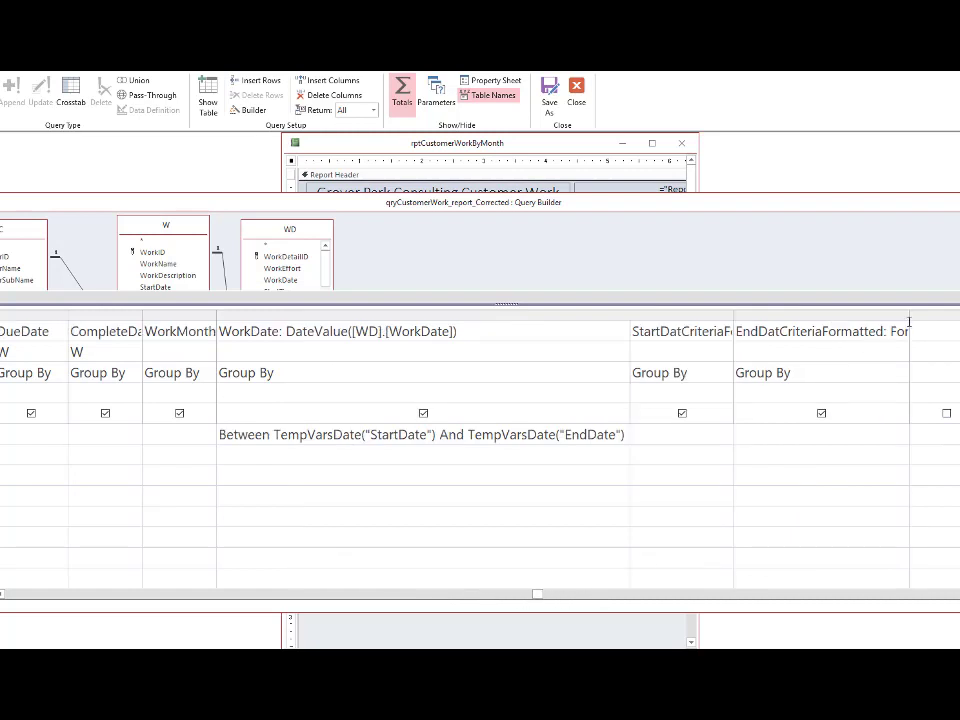
pyautogui.moveTo(909, 315); pyautogui.dragTo(958, 315)
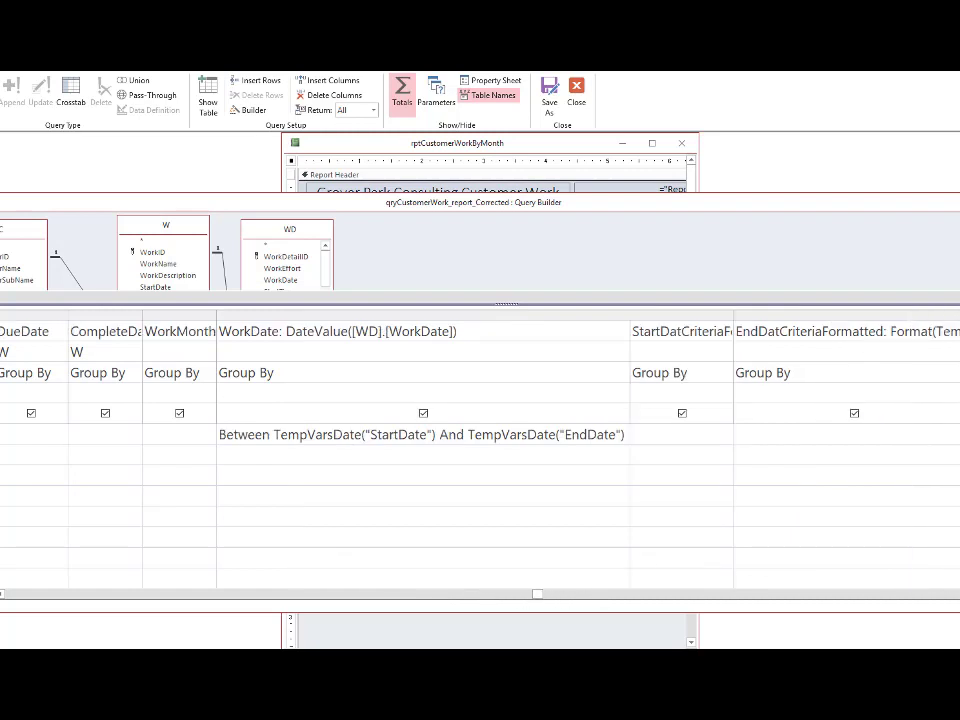
pyautogui.click(959, 594)
pyautogui.click(959, 594)
pyautogui.click(959, 594)
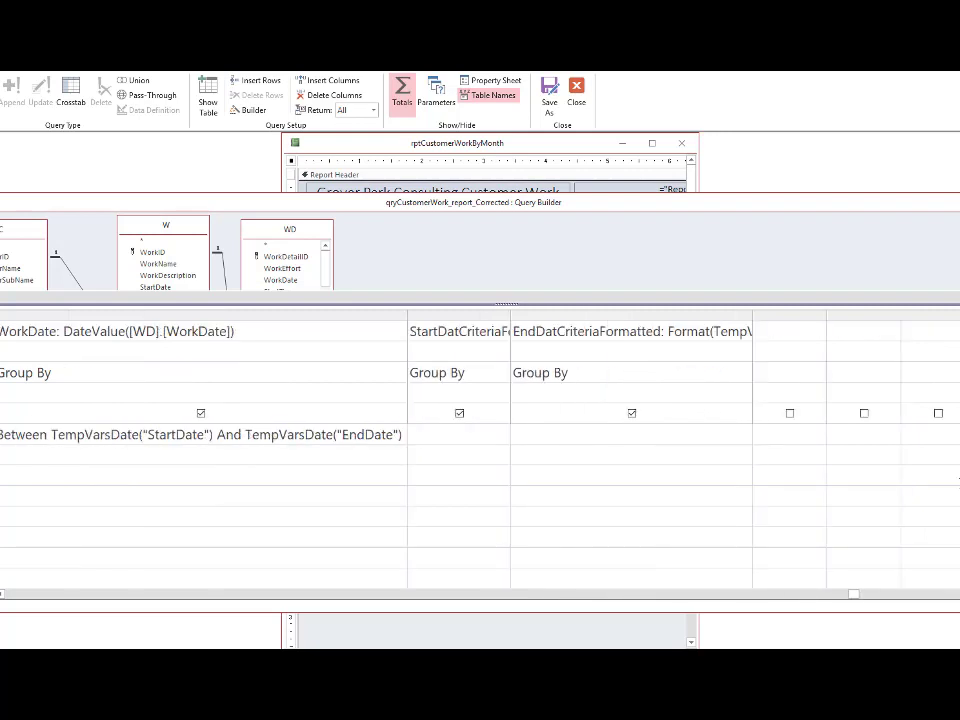
pyautogui.moveTo(752, 315); pyautogui.dragTo(919, 313)
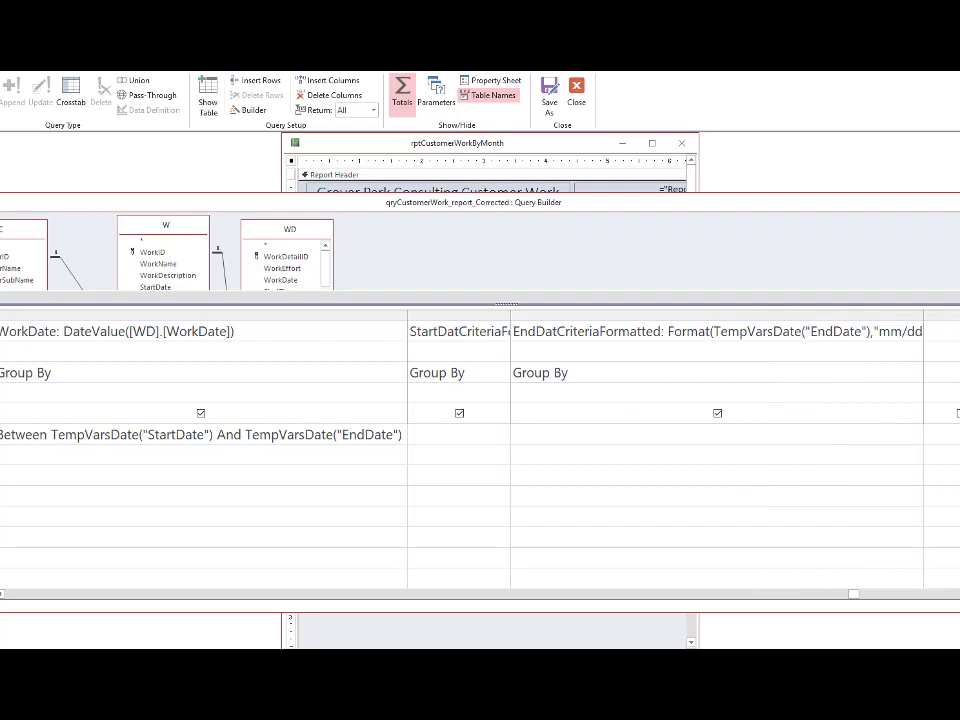
pyautogui.doubleClick(923, 315)
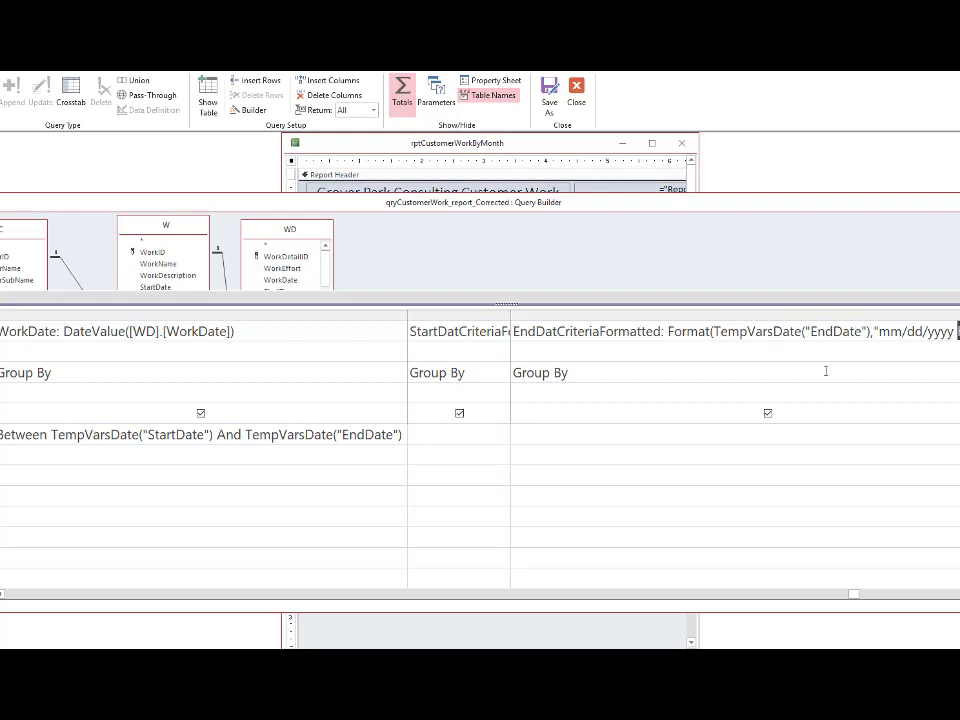
pyautogui.moveTo(511, 317); pyautogui.dragTo(958, 316)
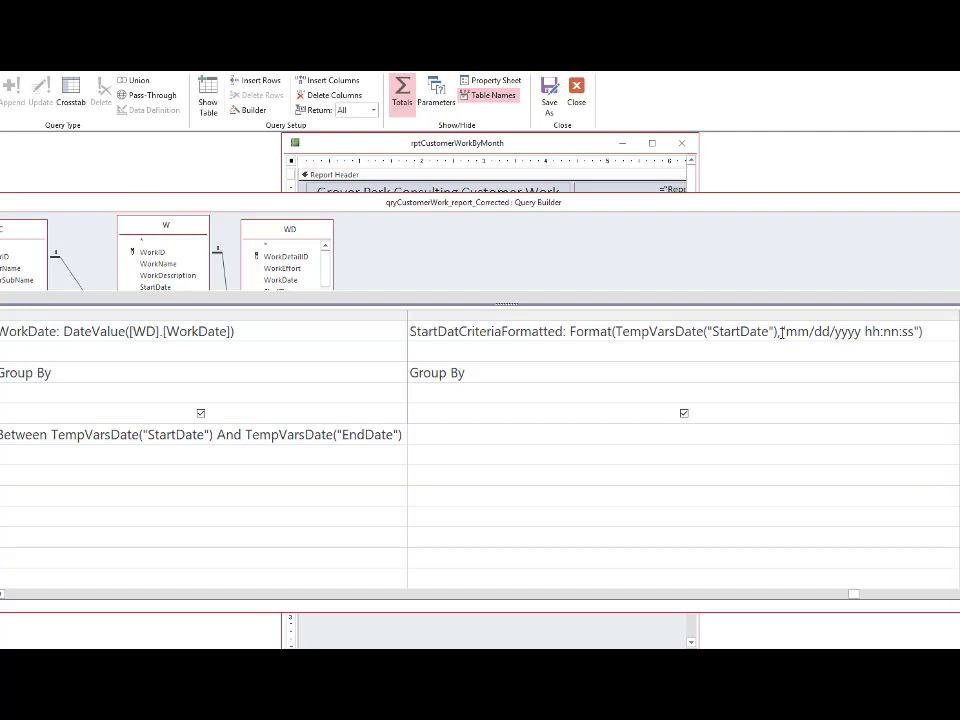
pyautogui.moveTo(864, 331); pyautogui.dragTo(909, 331)
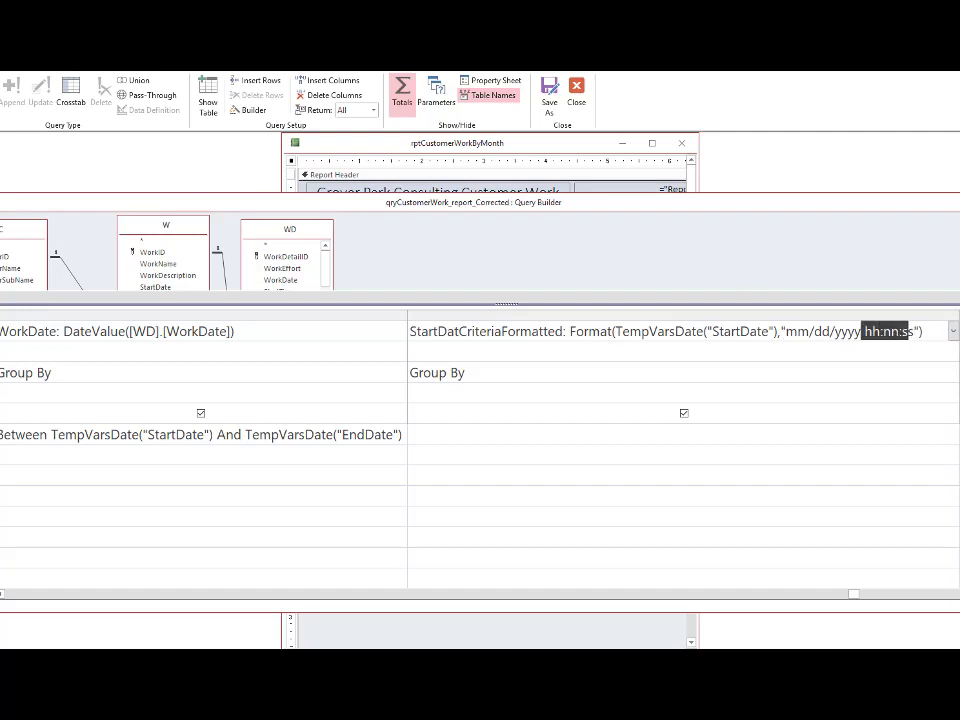
# View the corrected query's results, fit the WorkDate column to its contents, examine the 10/31/2018 WorkDate, and return to the query design
pyautogui.hotkey('ctrl', '.')
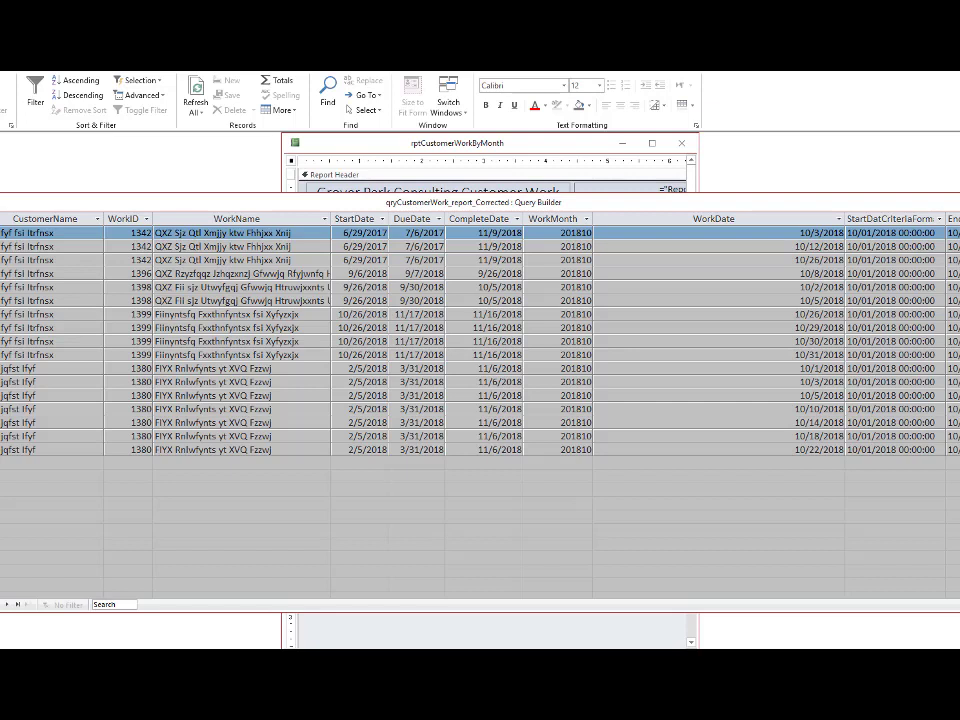
pyautogui.click(954, 342)
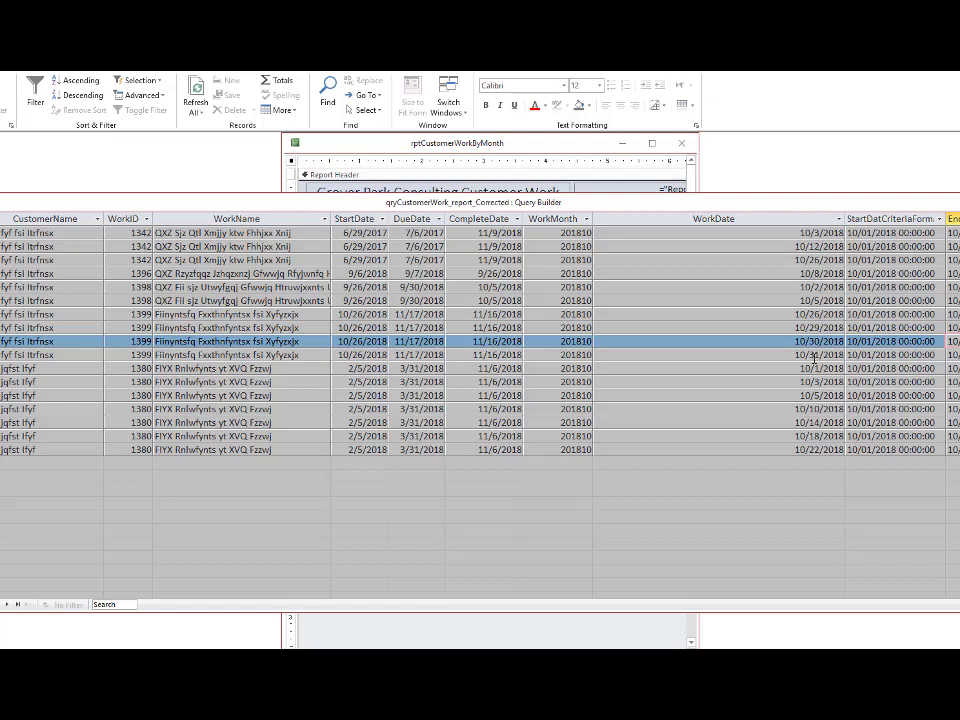
pyautogui.doubleClick(845, 218)
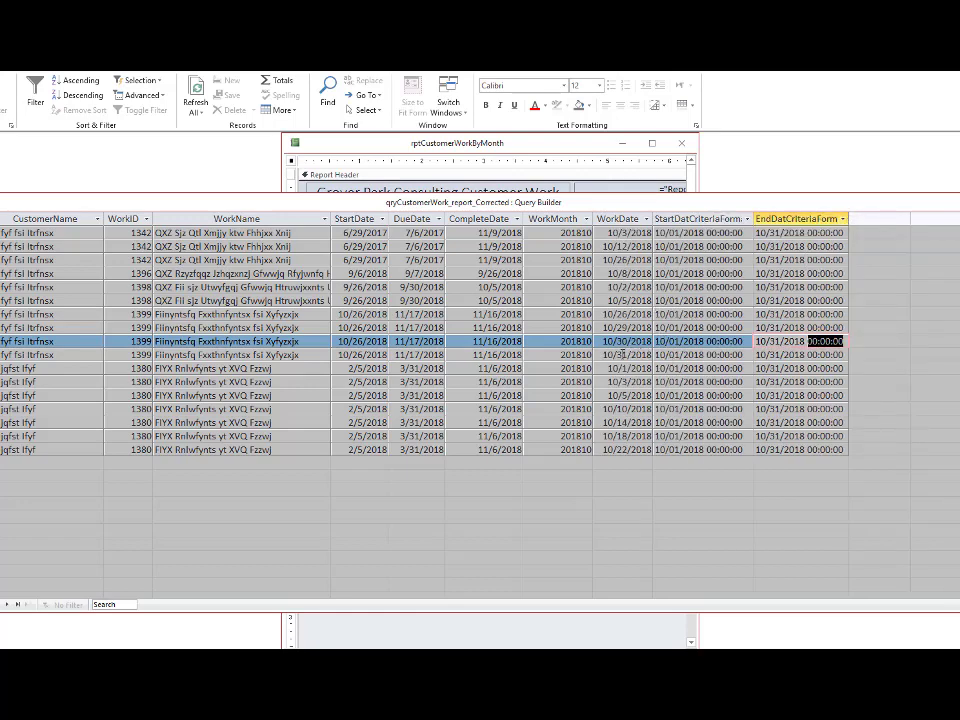
pyautogui.moveTo(604, 354); pyautogui.dragTo(653, 355)
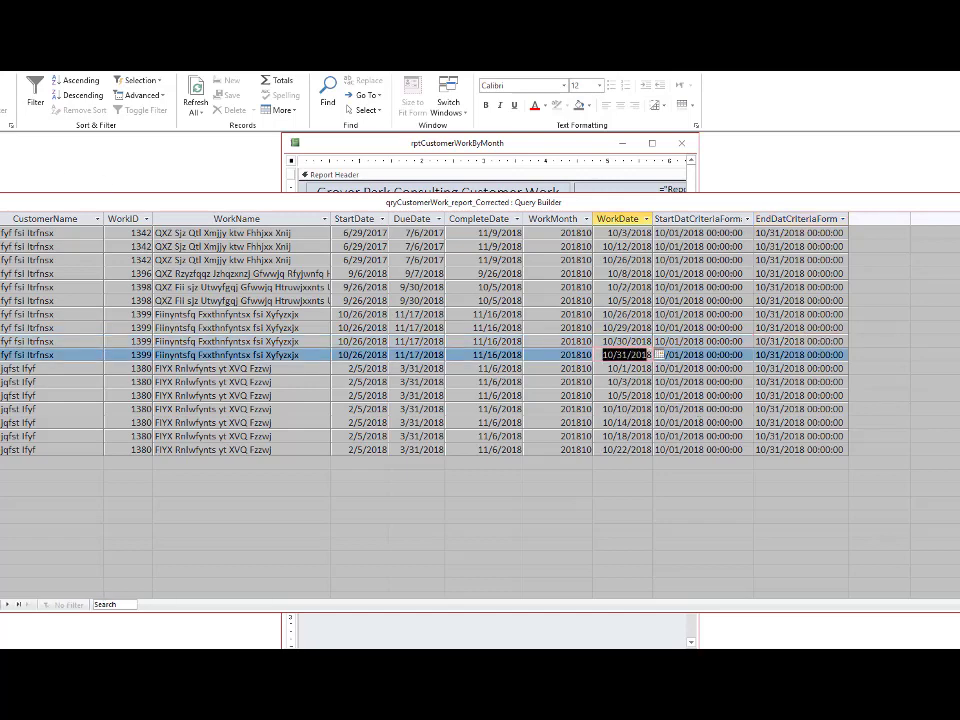
pyautogui.click(0, 90)
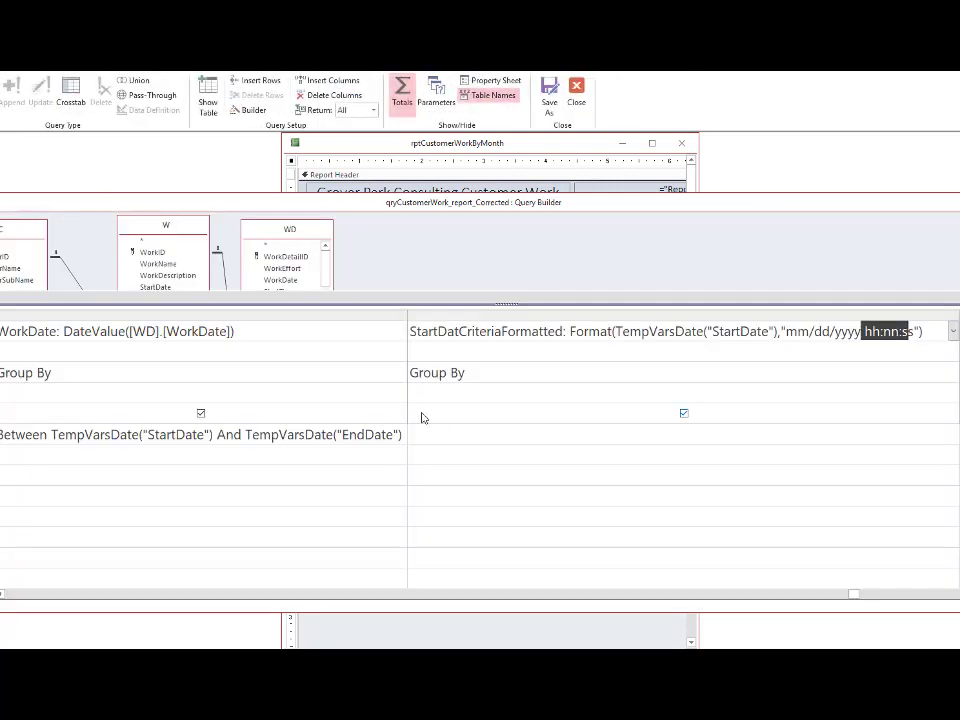
# Remove the DateValue function and its parentheses from the WorkDate expression, leaving only [WD].[WorkDate]
pyautogui.moveTo(126, 331); pyautogui.dragTo(64, 331)
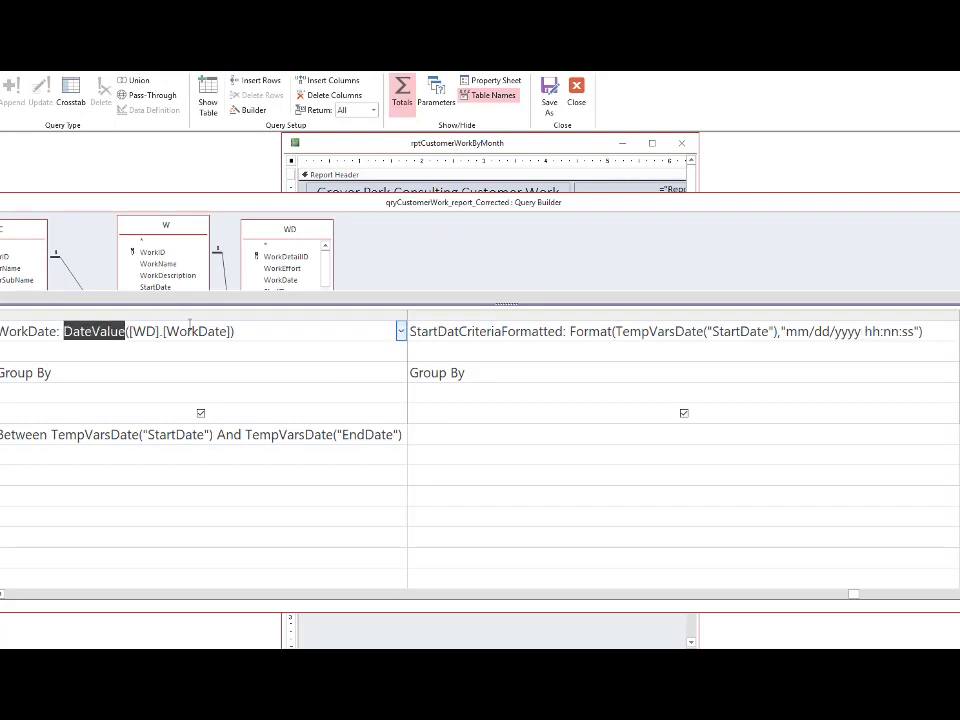
pyautogui.press('Delete')
pyautogui.press('End')
pyautogui.press('BackSpace')
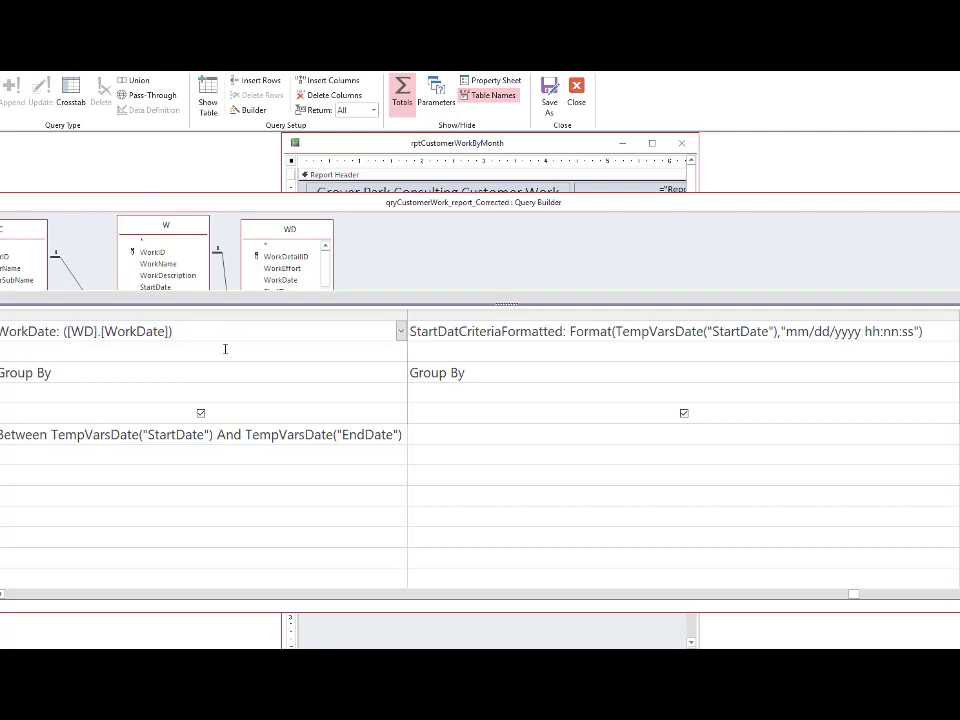
pyautogui.click(0, 92)
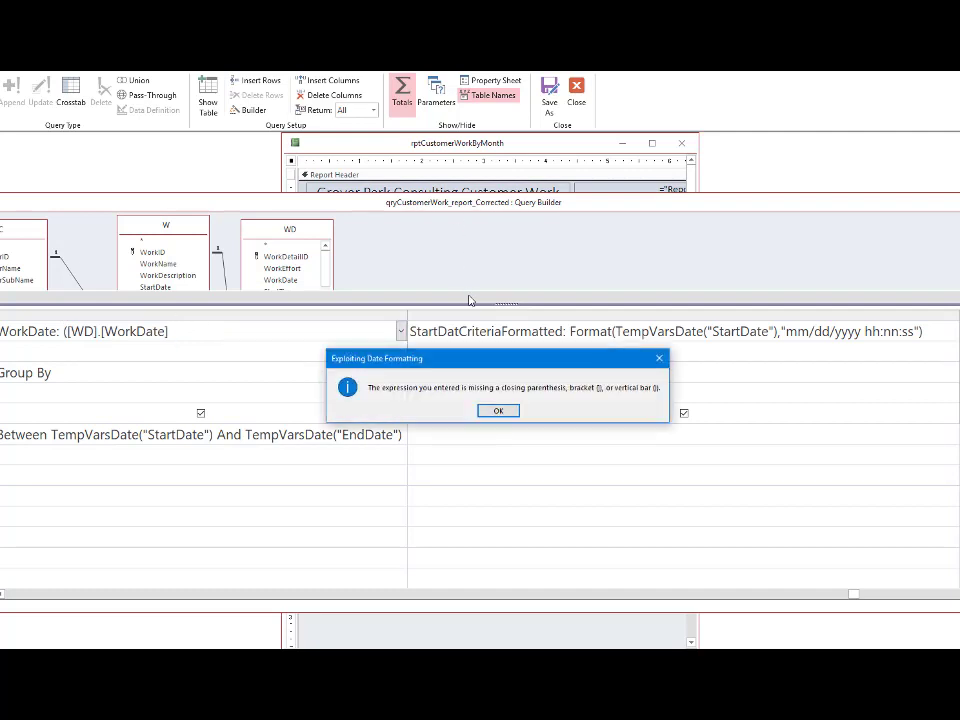
pyautogui.click(498, 411)
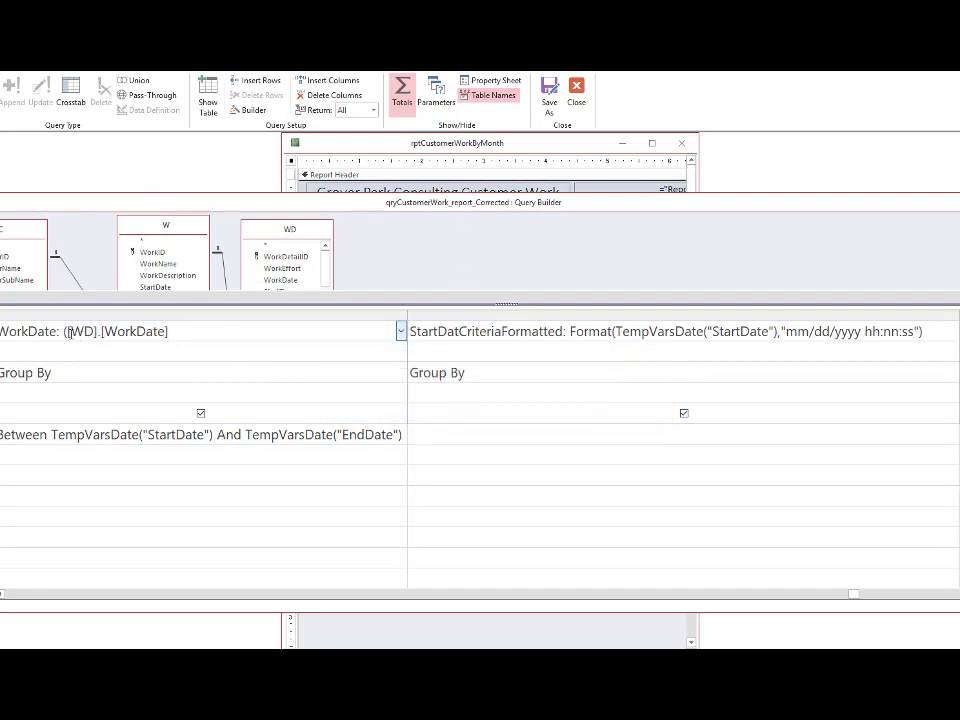
pyautogui.click(68, 331)
pyautogui.press('BackSpace')
# View the query results with the WorkDate column widened to show full dates and times, and return to the query design
pyautogui.click(0, 92)
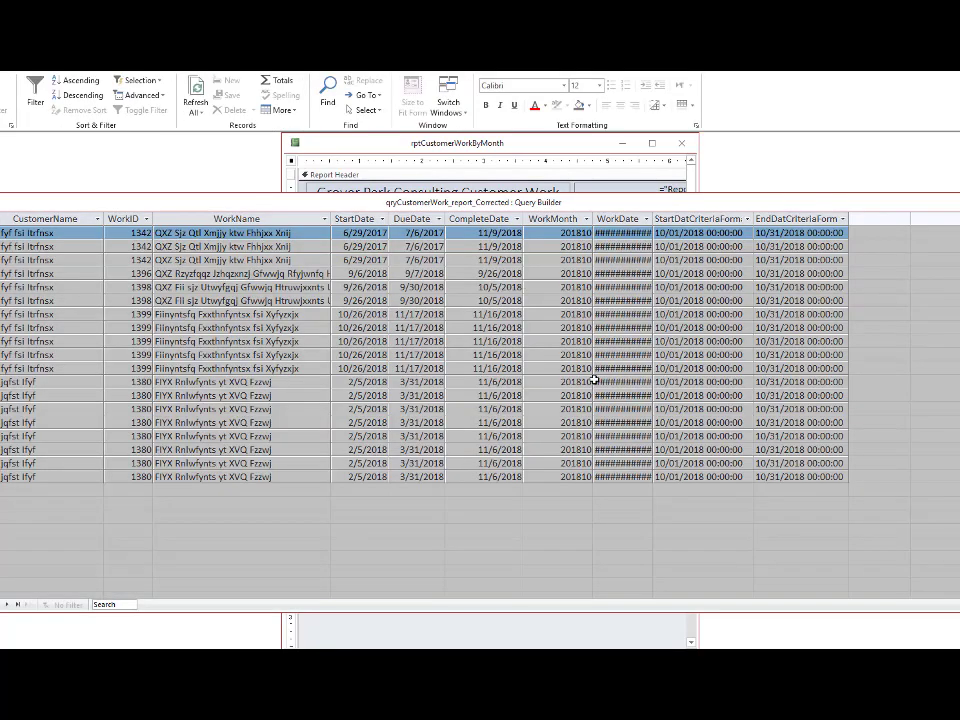
pyautogui.moveTo(655, 220); pyautogui.dragTo(750, 220)
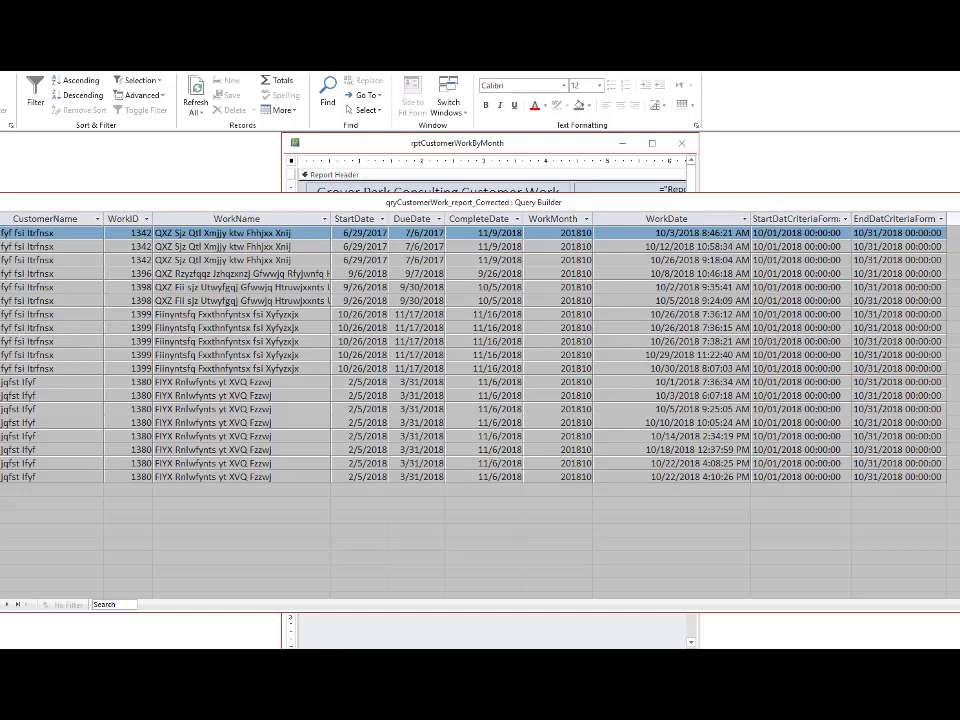
pyautogui.hotkey('ctrl', ',')
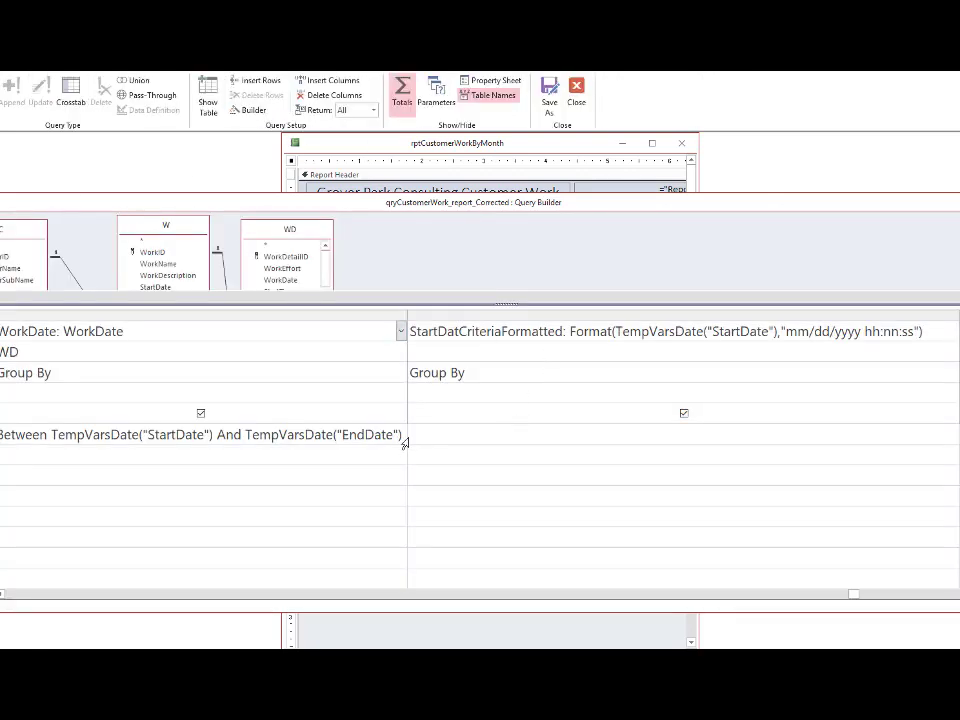
# Delete the Between date-range criteria from WorkDate and set the WorkID criteria to 1399
pyautogui.moveTo(407, 434); pyautogui.dragTo(2, 434)
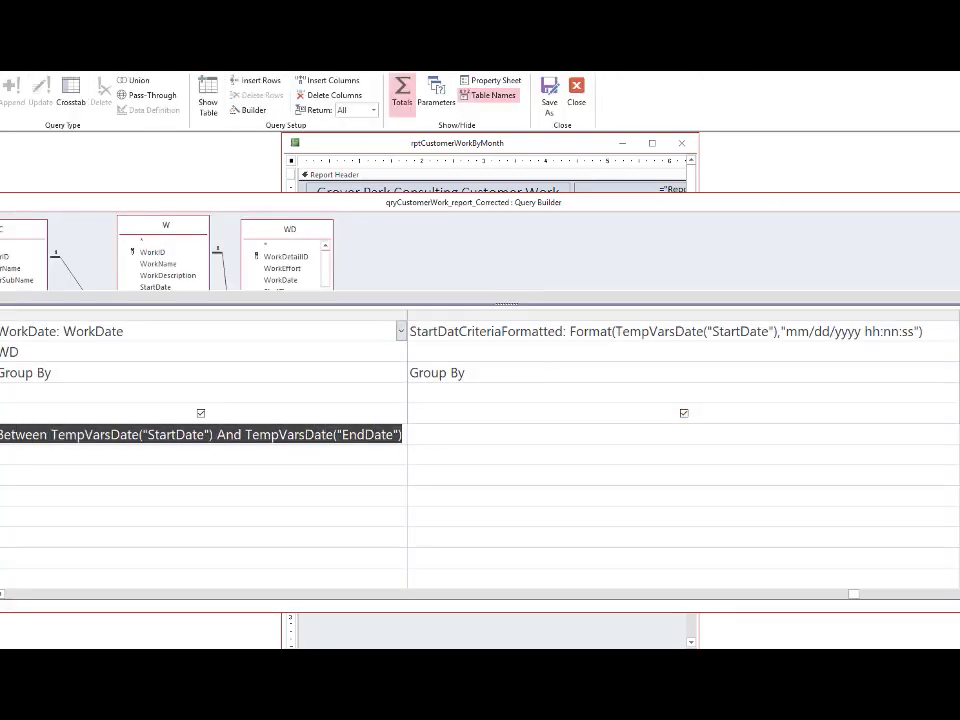
pyautogui.press('Delete')
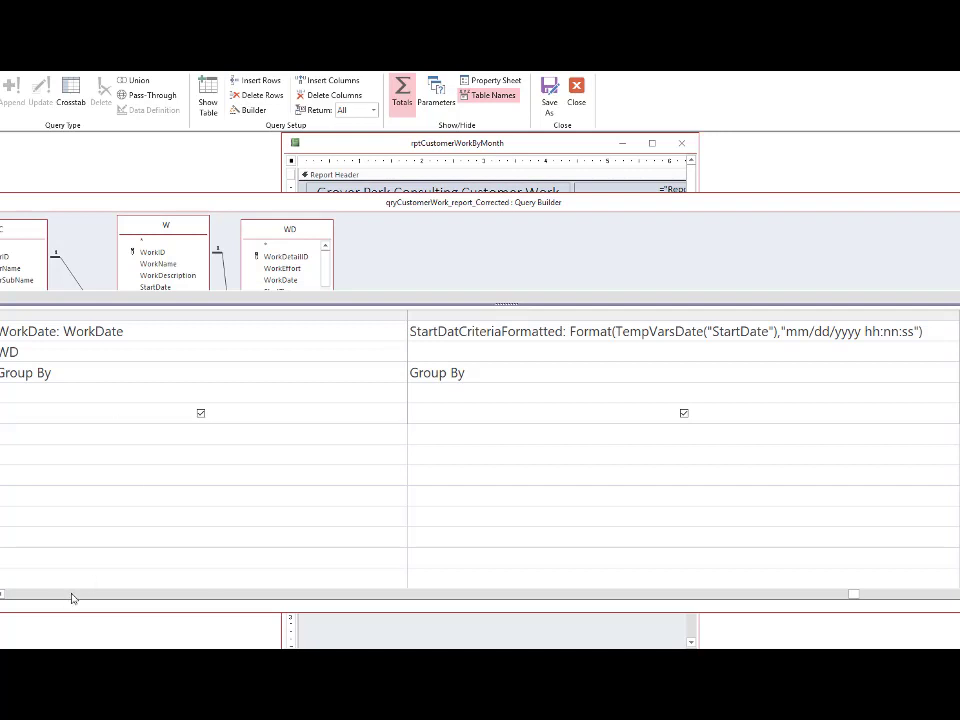
pyautogui.click(21, 596)
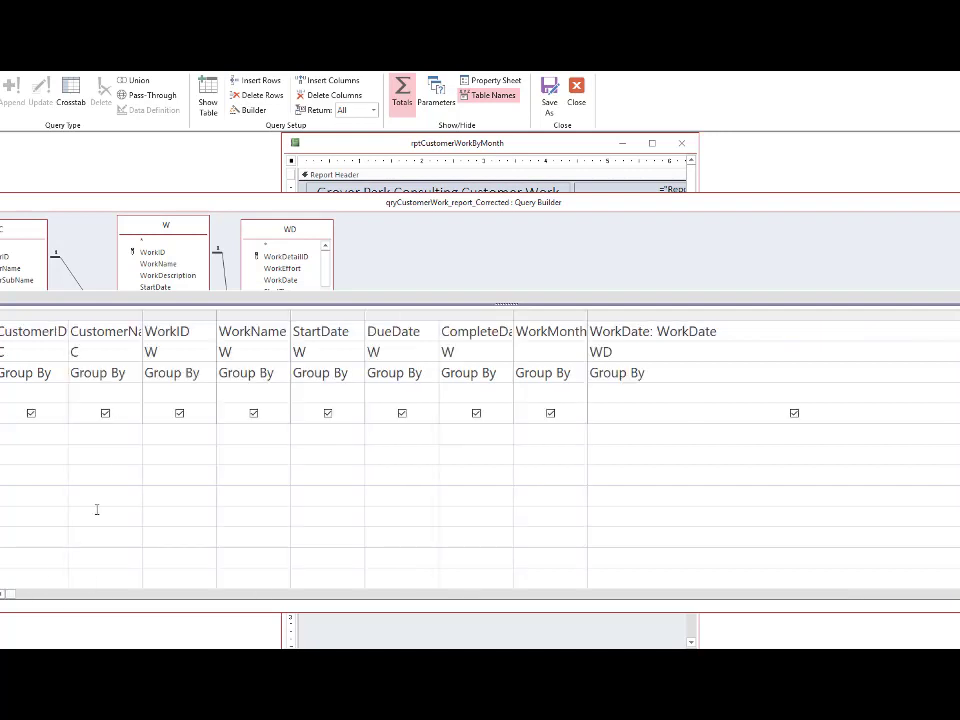
pyautogui.click(171, 441)
pyautogui.write('1399')
# View the results for WorkID 1399, examine the time part of the 10/31/2018 WorkDate, and return to the query design
pyautogui.click(2, 92)
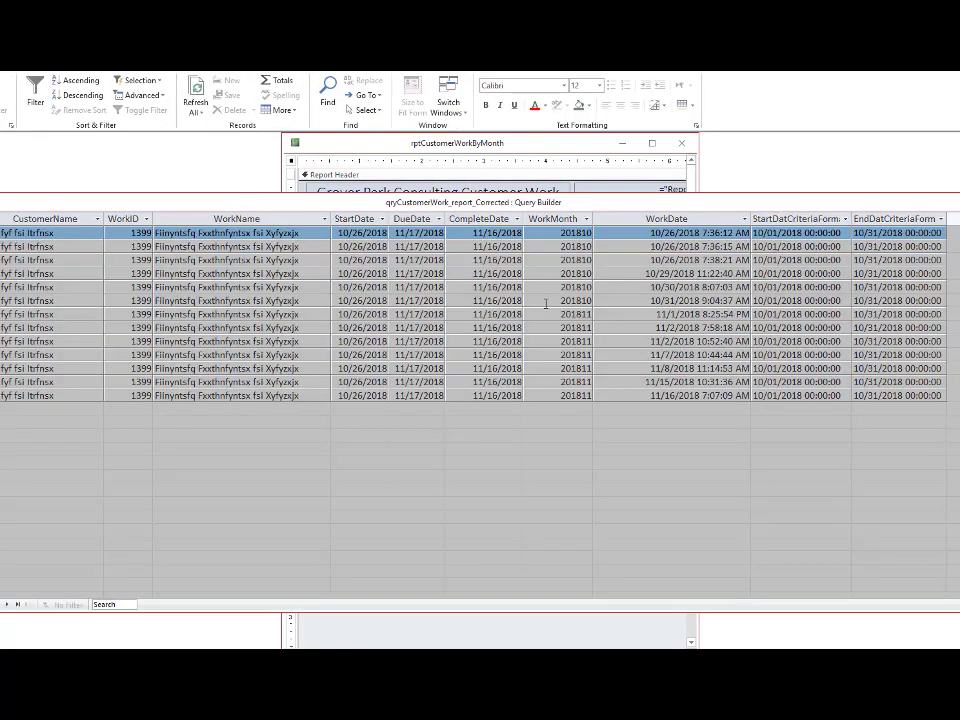
pyautogui.click(651, 300)
pyautogui.moveTo(651, 300); pyautogui.dragTo(858, 305)
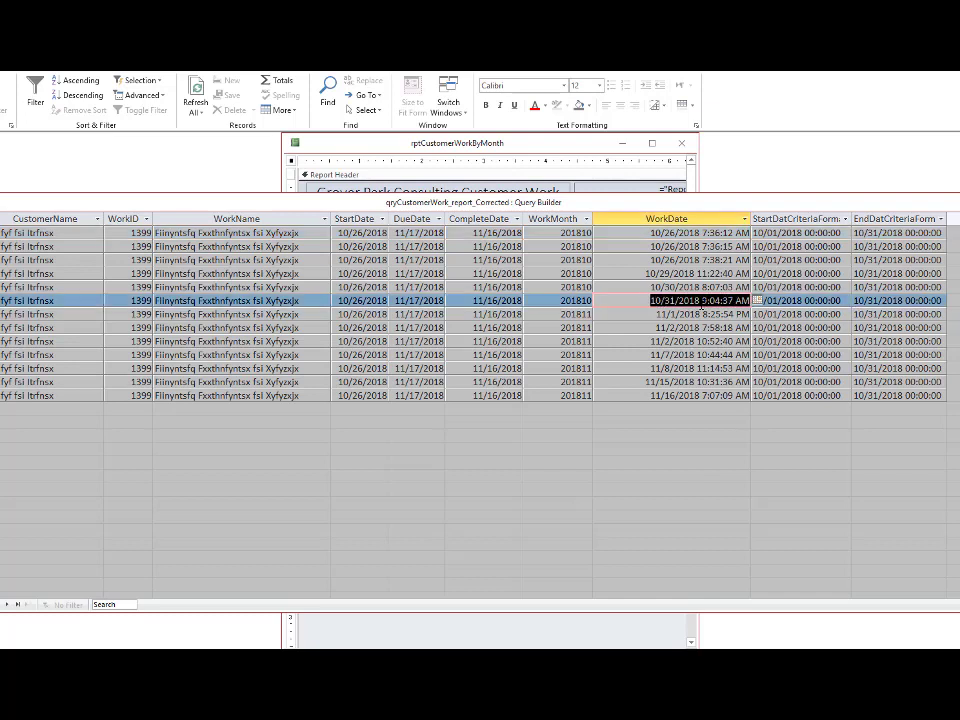
pyautogui.moveTo(695, 300); pyautogui.dragTo(750, 300)
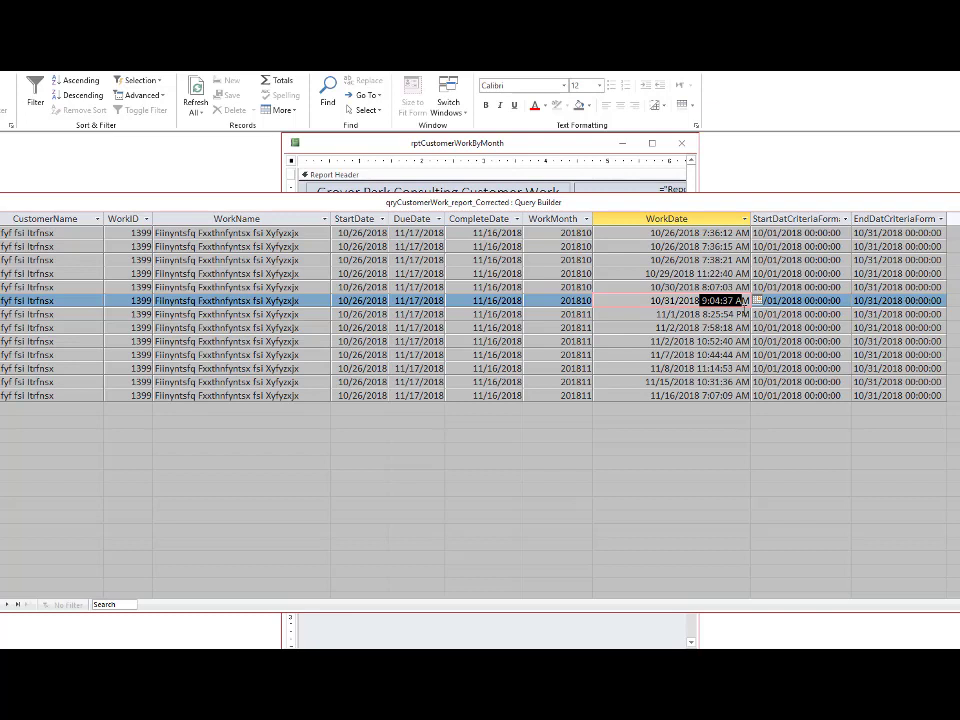
pyautogui.moveTo(744, 309); pyautogui.dragTo(744, 303)
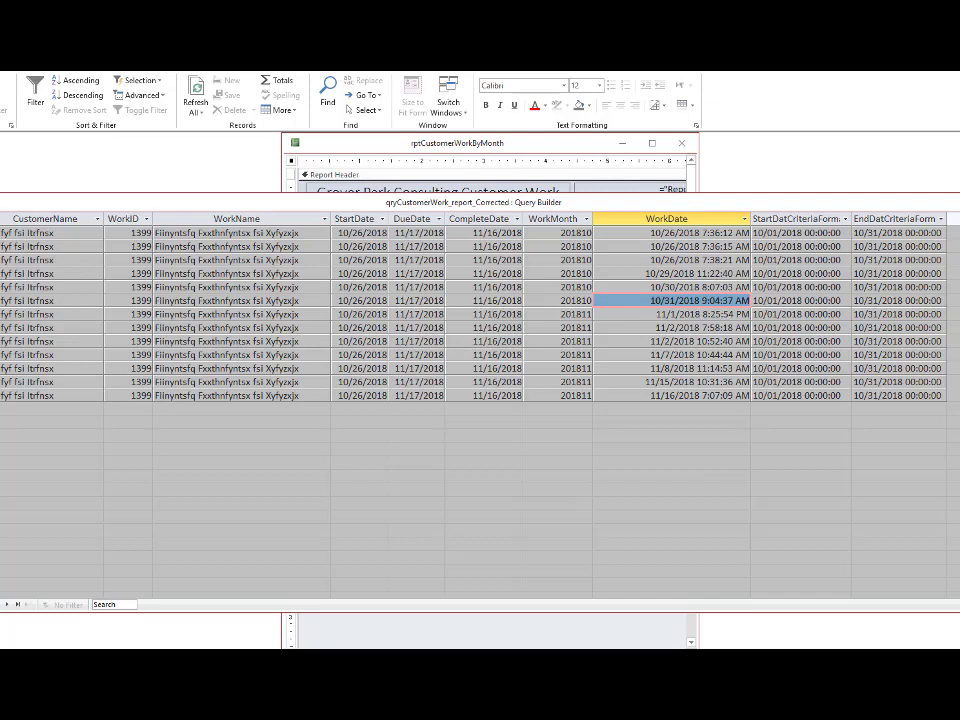
pyautogui.hotkey('ctrl', ',')
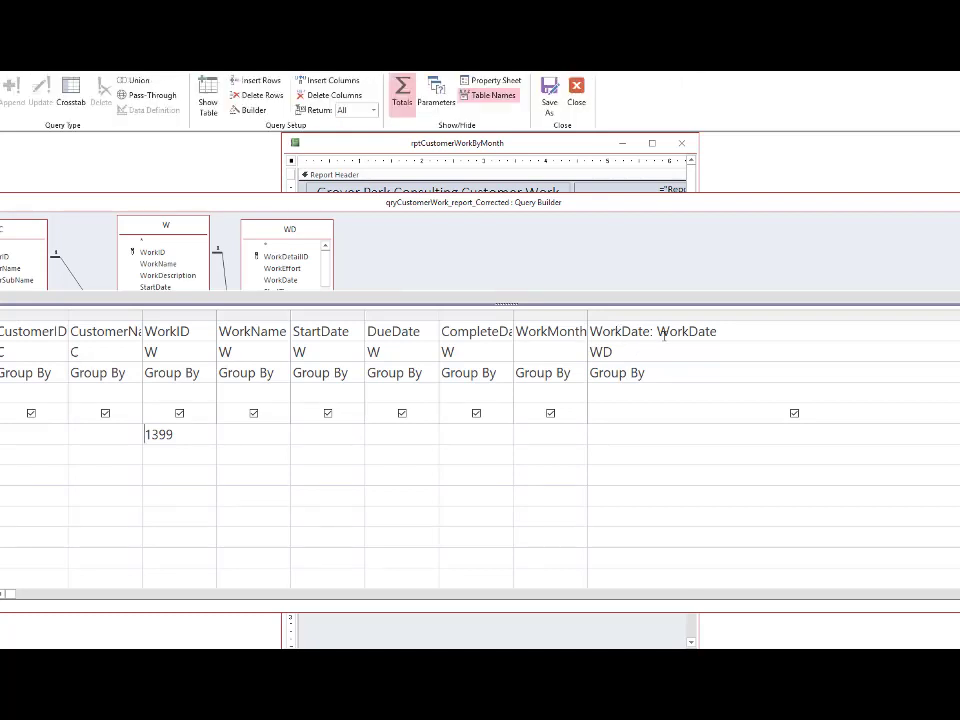
# Change the WorkDate column's expression to DateValue(WD.WorkDate)
pyautogui.click(662, 333)
pyautogui.write('Dat')
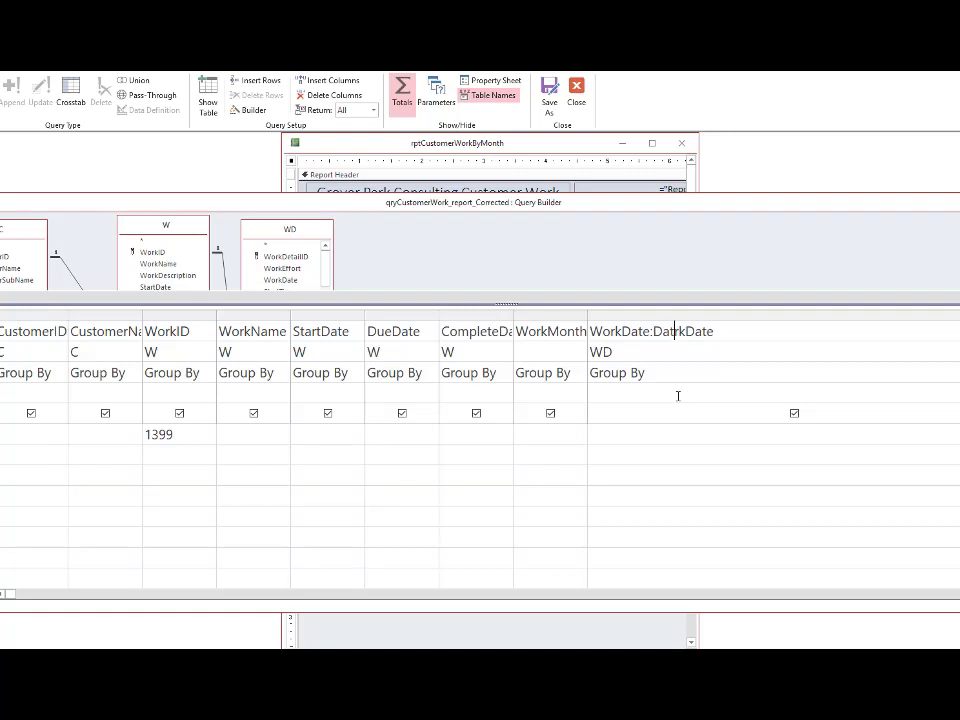
pyautogui.write('eValue(')
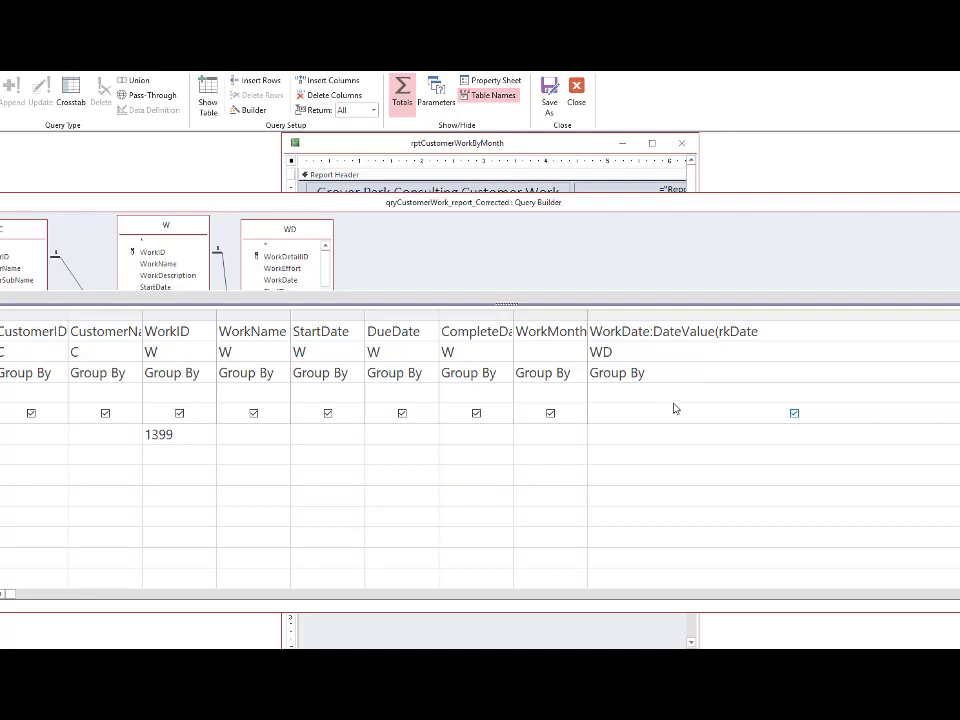
pyautogui.write('Wd.')
pyautogui.press('BackSpace')
pyautogui.press('BackSpace')
pyautogui.write('D.Wo')
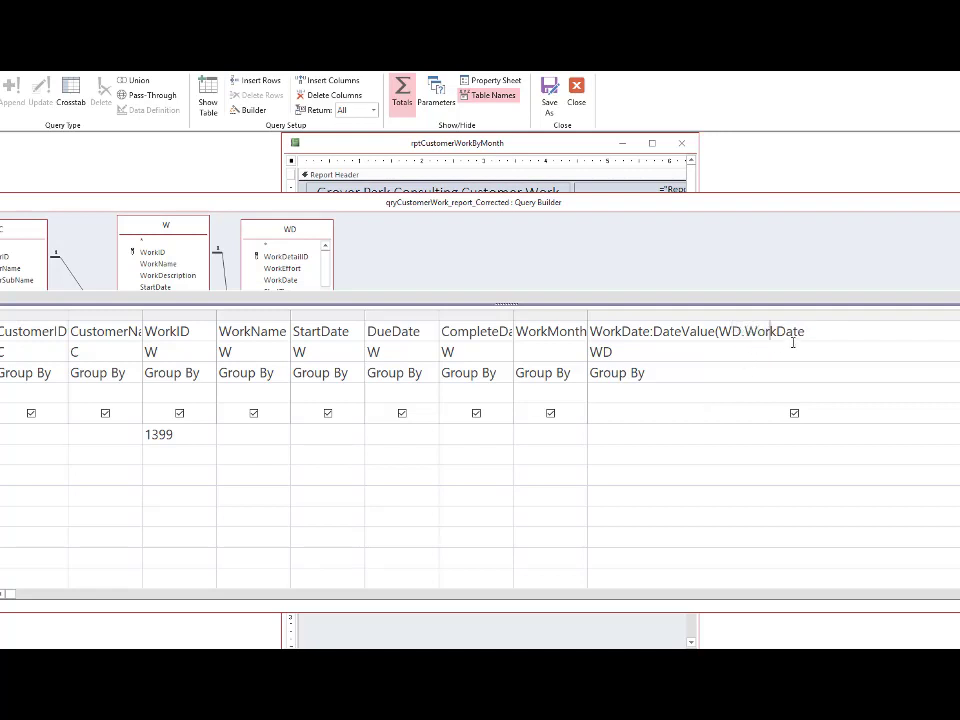
pyautogui.write(')')
pyautogui.click(731, 357)
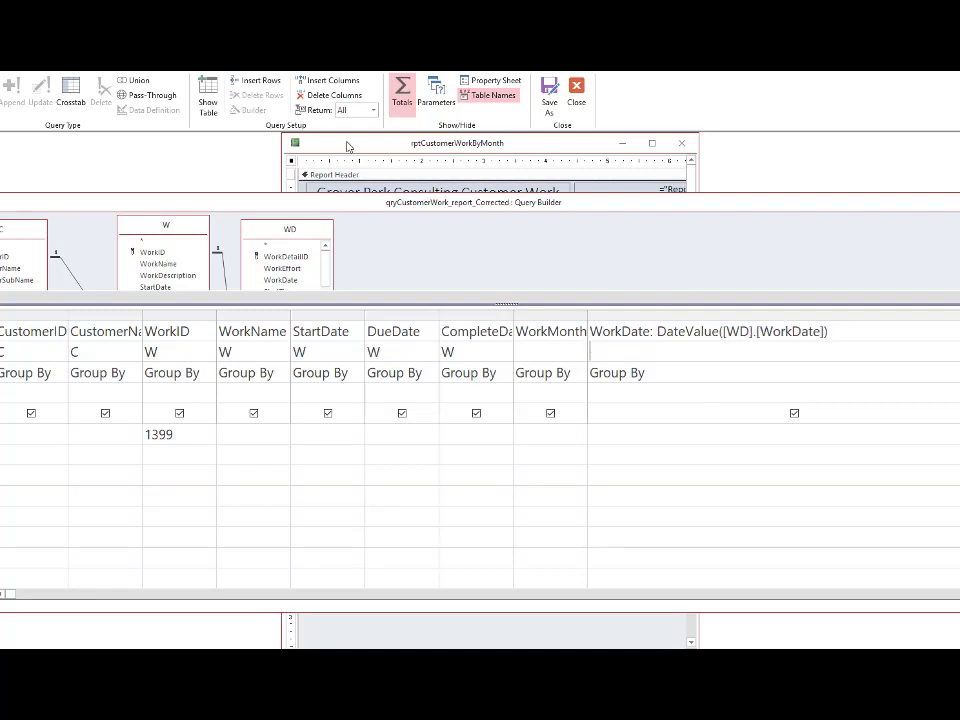
# View the query results, compare the 10/31/2018 WorkDate with its formatted end date criterion, and return to the query design
pyautogui.click(0, 88)
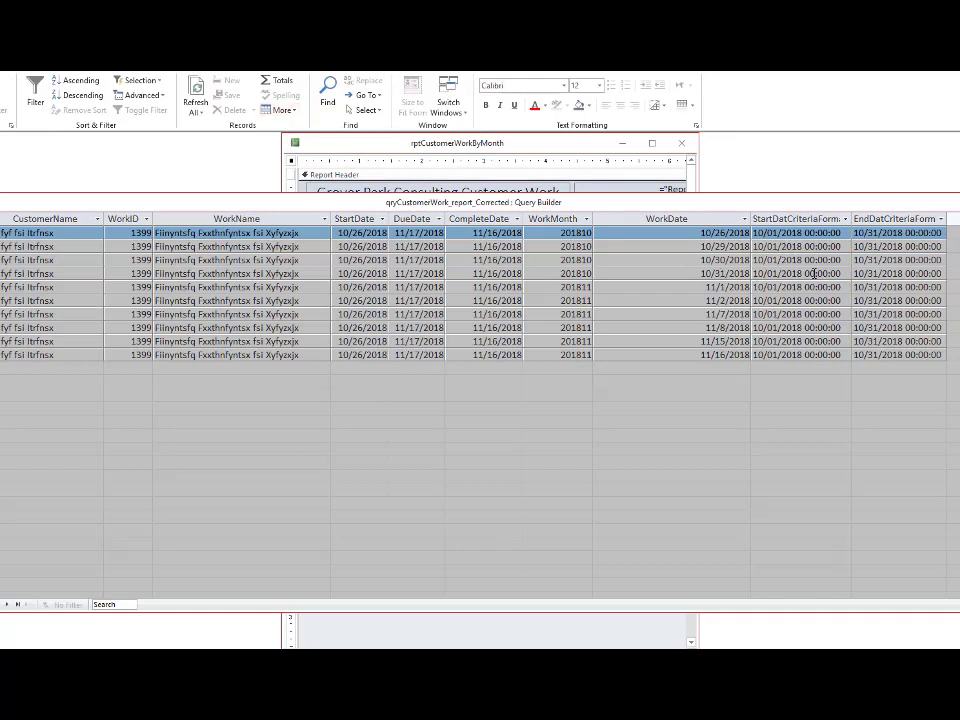
pyautogui.click(713, 273)
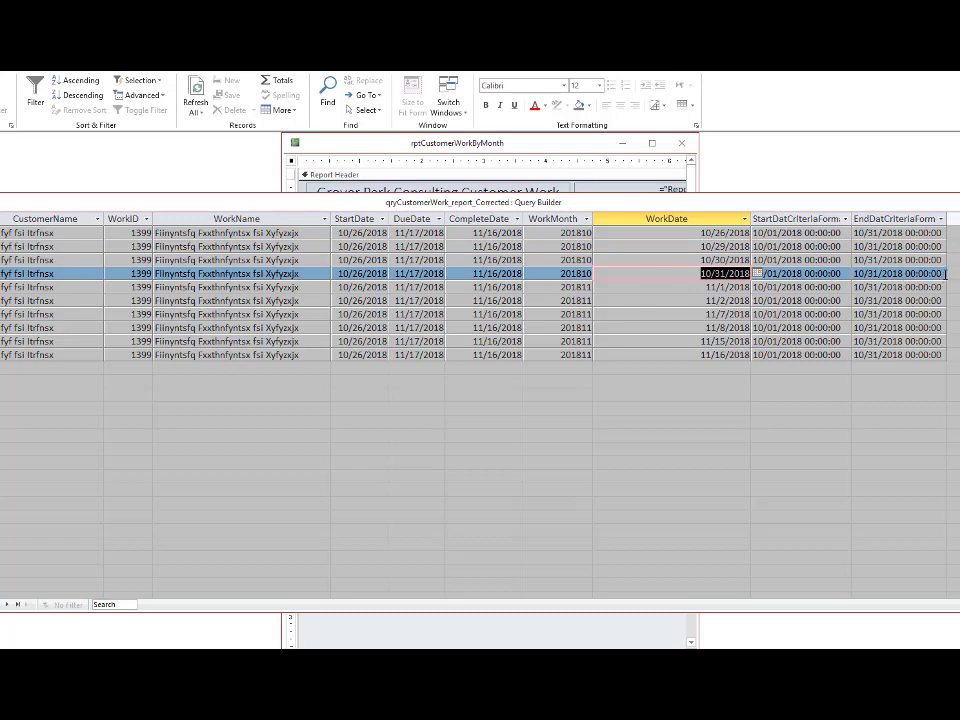
pyautogui.moveTo(942, 277); pyautogui.dragTo(858, 275)
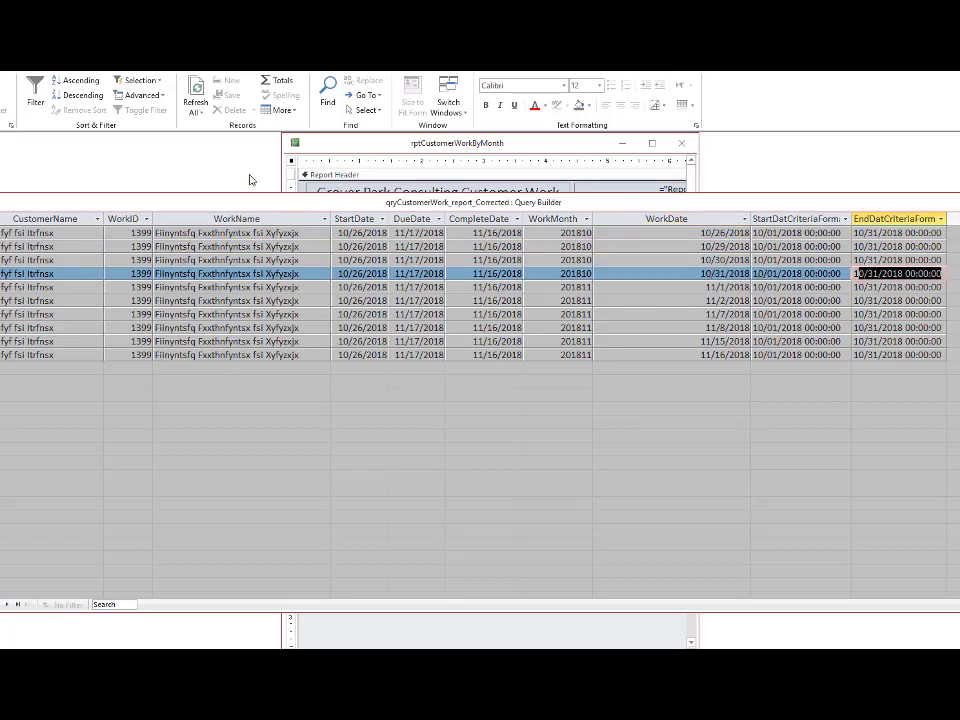
pyautogui.click(0, 90)
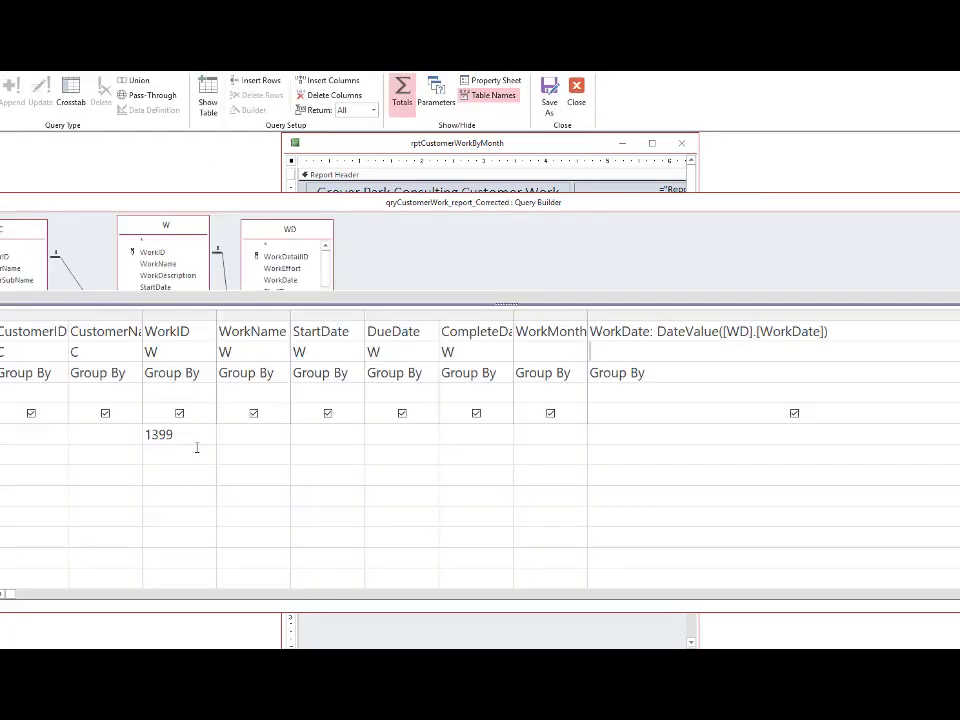
# Clear the WorkID criteria and set the WorkDate criteria to Between TempVarsDate("StartDate") And TempVarsDate("EndDate")
pyautogui.moveTo(180, 434); pyautogui.dragTo(108, 437)
pyautogui.press('Delete')
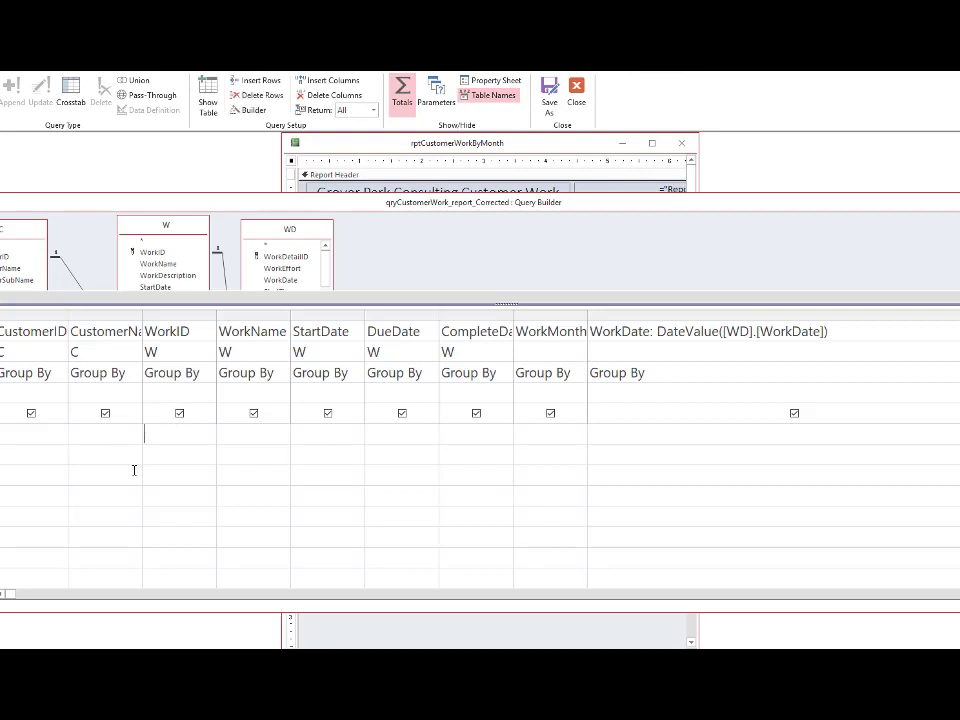
pyautogui.click(610, 433)
pyautogui.write('Between TempVarsDate("StartDate") And TempVarsDate("EndDate")')
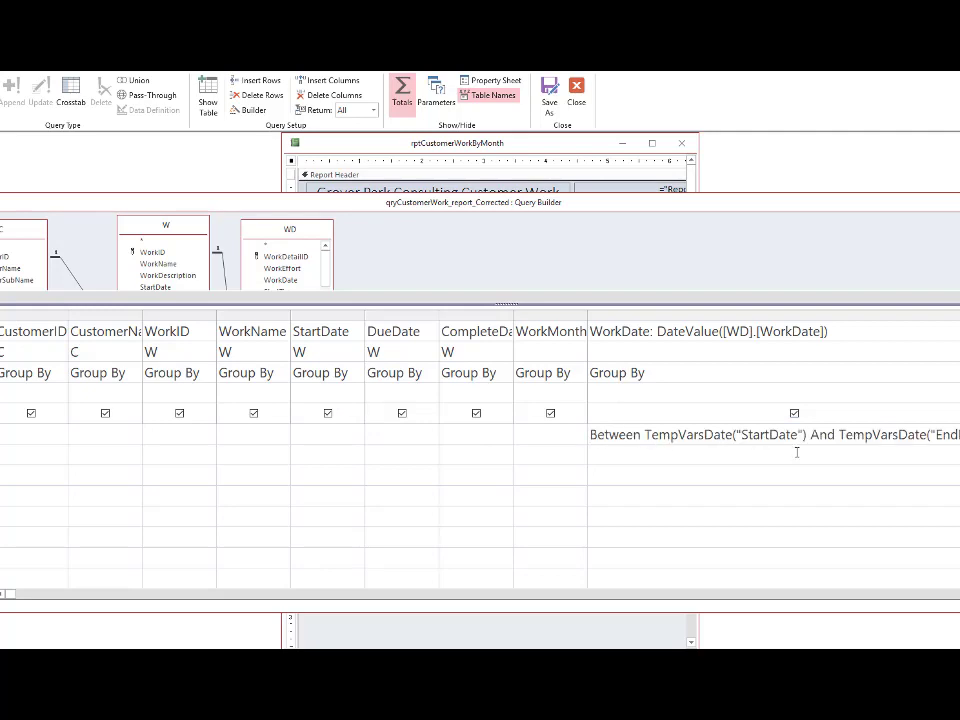
# View the query results and examine the 10/31/2018 WorkDate for WorkID 1399 against the start and end date criteria columns
pyautogui.click(0, 92)
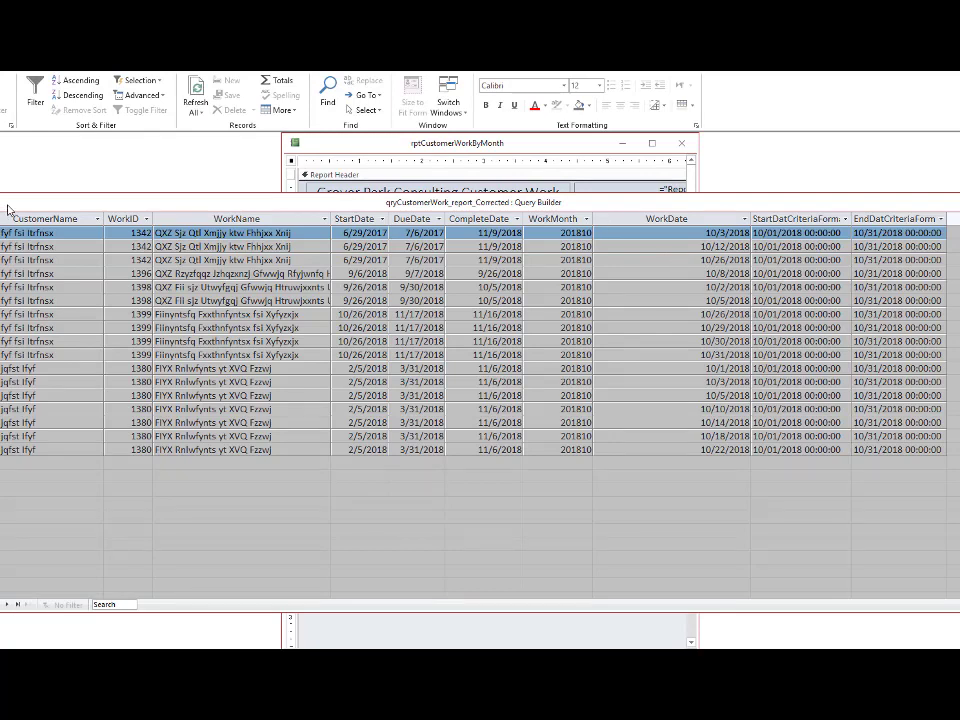
pyautogui.moveTo(9, 205); pyautogui.dragTo(56, 206)
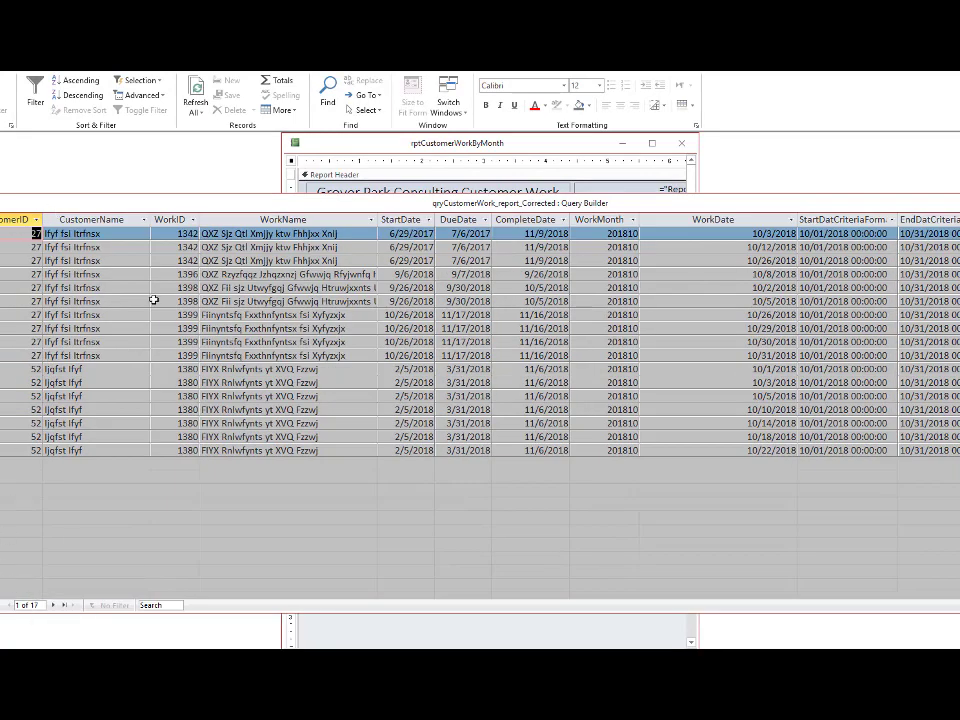
pyautogui.moveTo(197, 205); pyautogui.dragTo(119, 210)
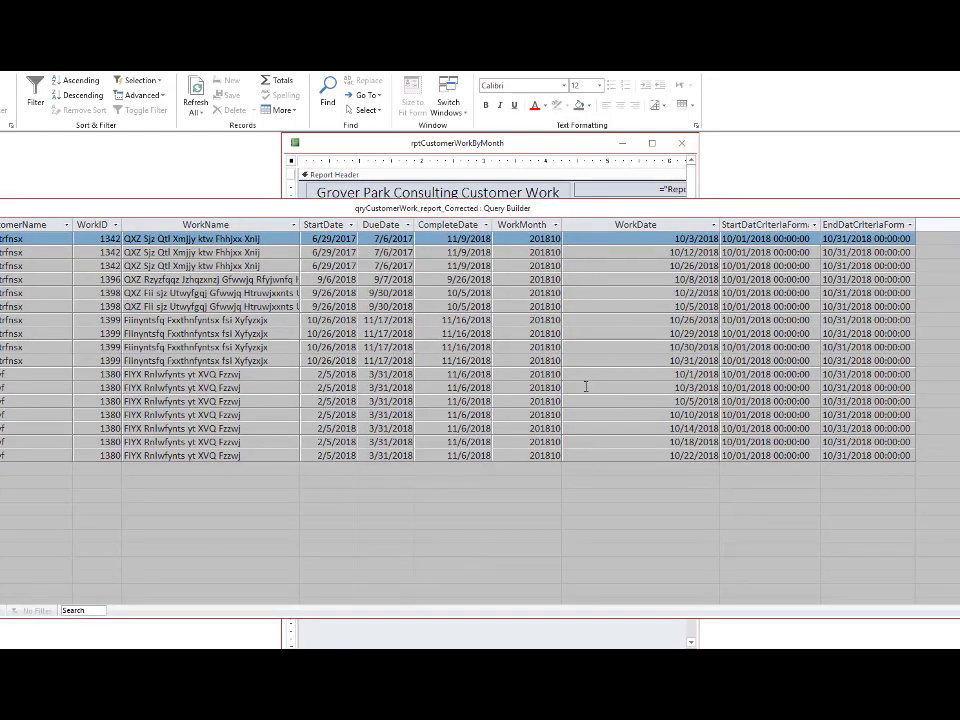
pyautogui.moveTo(669, 360); pyautogui.dragTo(723, 366)
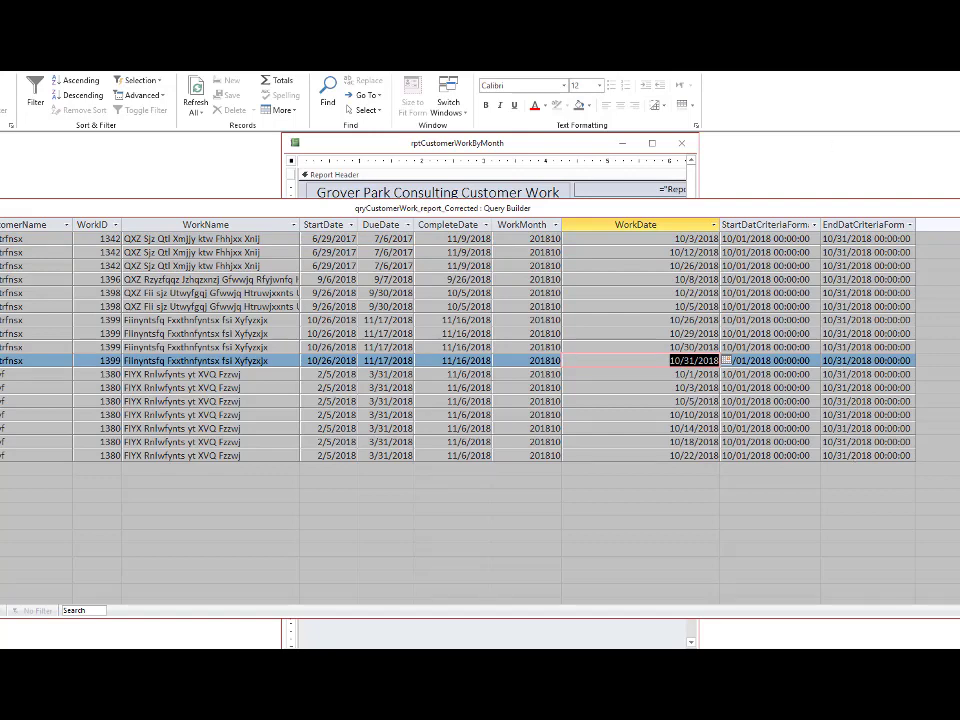
# Leave the query builder, review the work dates in the Customer Work By Month report preview, and close the report
pyautogui.click(443, 422)
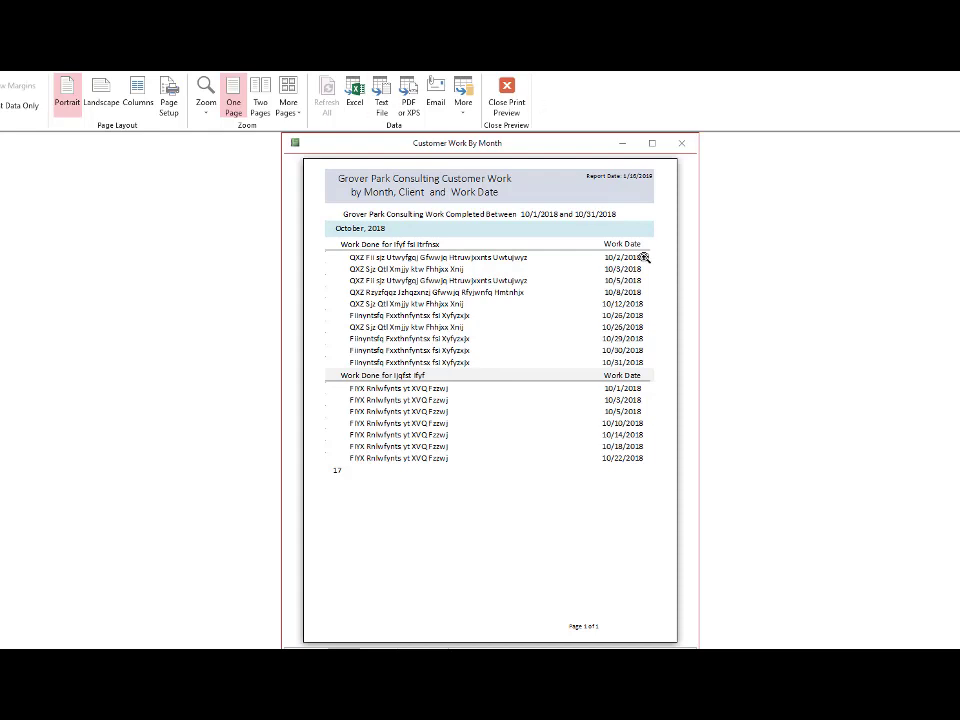
pyautogui.click(684, 145)
pyautogui.click(443, 411)
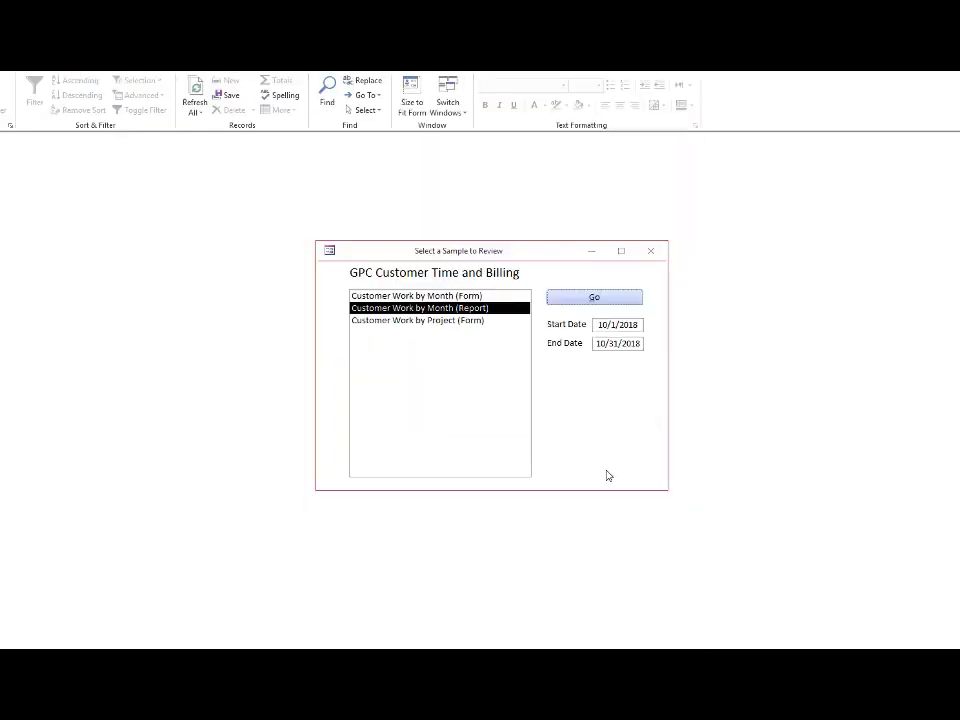